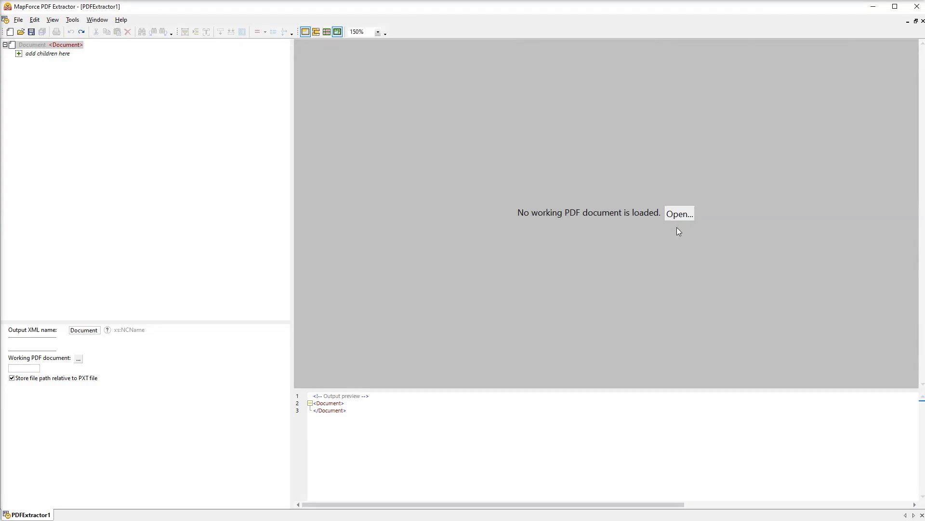
# Load Invoice_2023-1000354.pdf from the MF_TutorialFiles folder as the working PDF document.
pyautogui.click(682, 218)
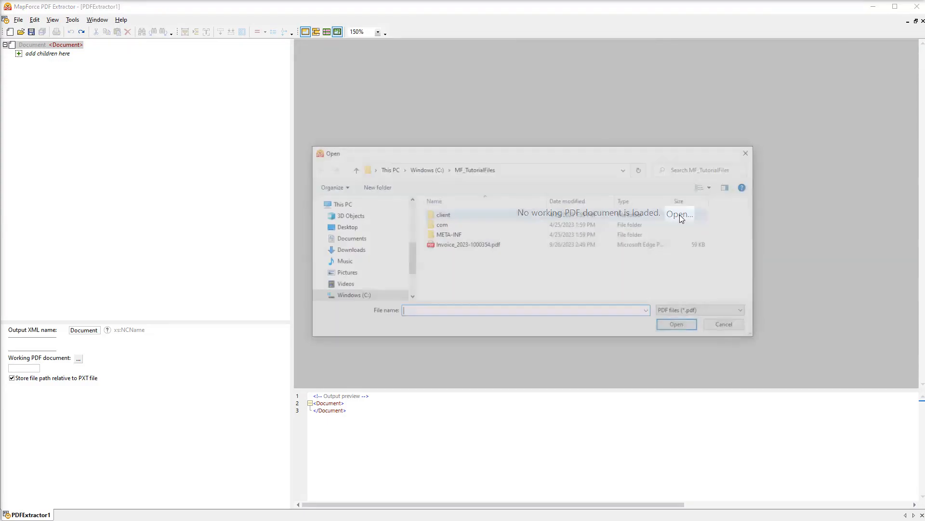
pyautogui.click(675, 245)
pyautogui.click(680, 327)
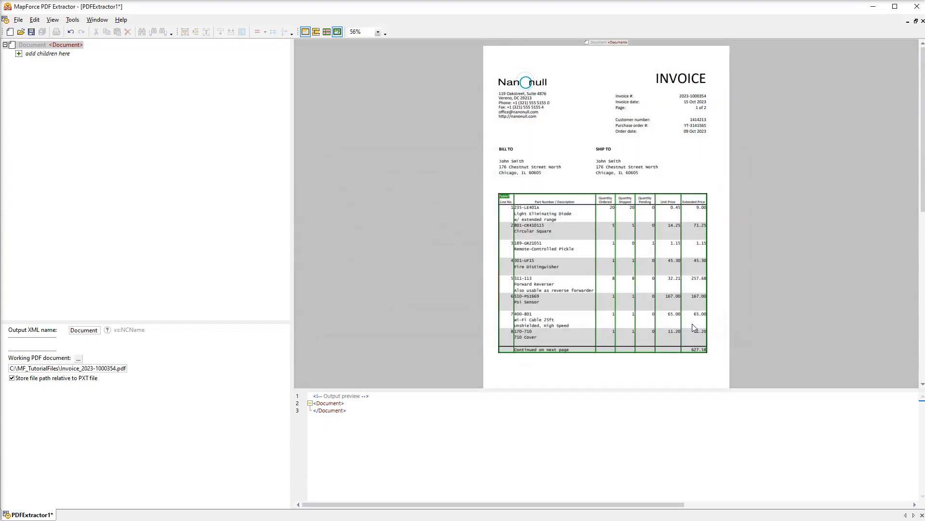
# Generate the extraction structure from the automatically detected line-item table on the invoice's first page, viewed at 100%.
pyautogui.click(377, 32)
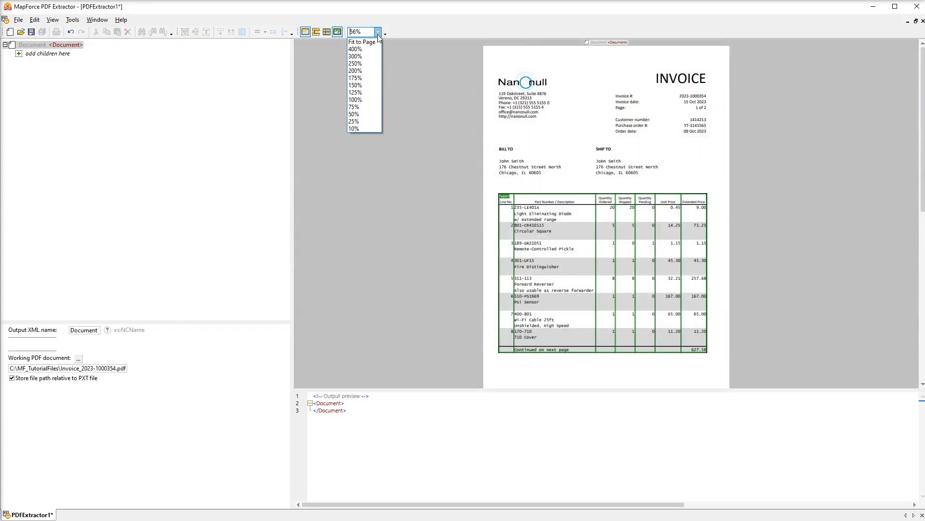
pyautogui.click(372, 99)
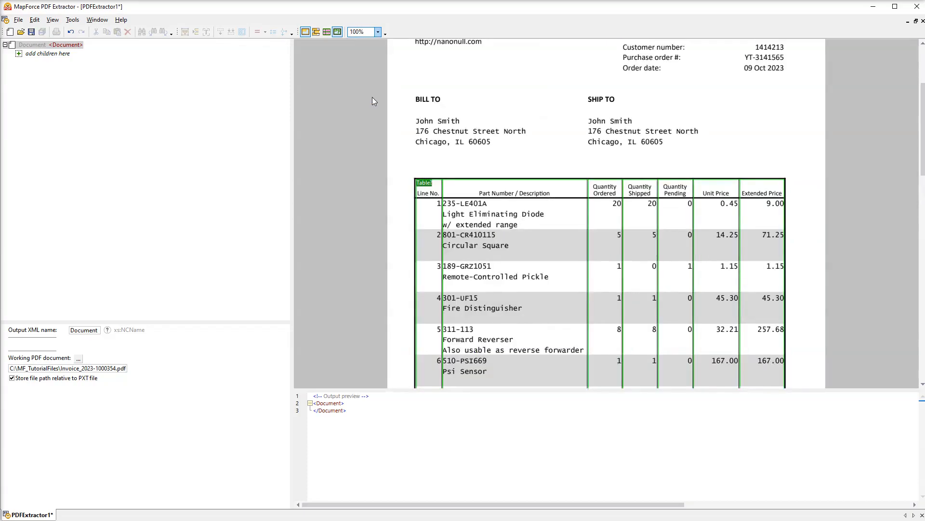
pyautogui.scroll(-3, 372, 101)
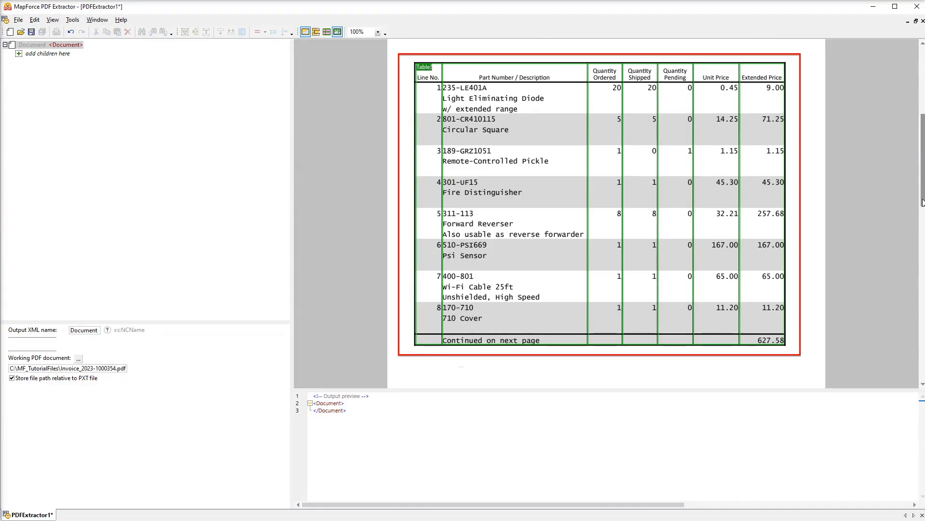
pyautogui.moveTo(922, 202); pyautogui.dragTo(919, 320)
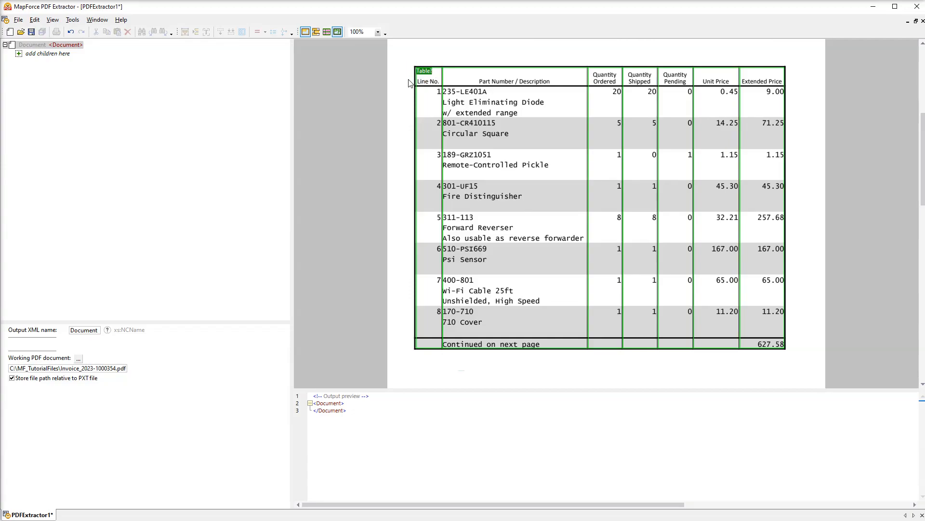
pyautogui.click(424, 72)
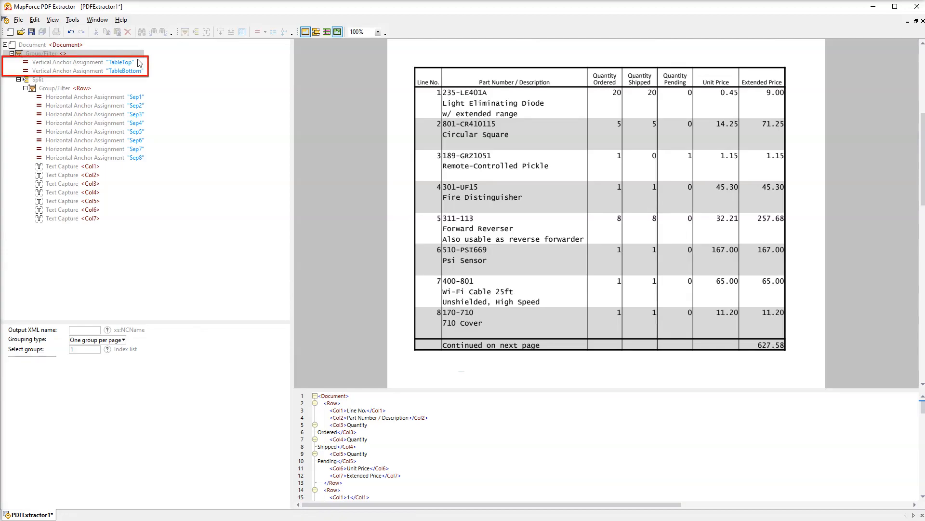
# Examine the generated TableTop and TableBottom anchors, the Split, the Row group, the Sep1 and Sep2 anchors, and the Col1 and Col2 text captures.
pyautogui.click(137, 63)
pyautogui.click(139, 73)
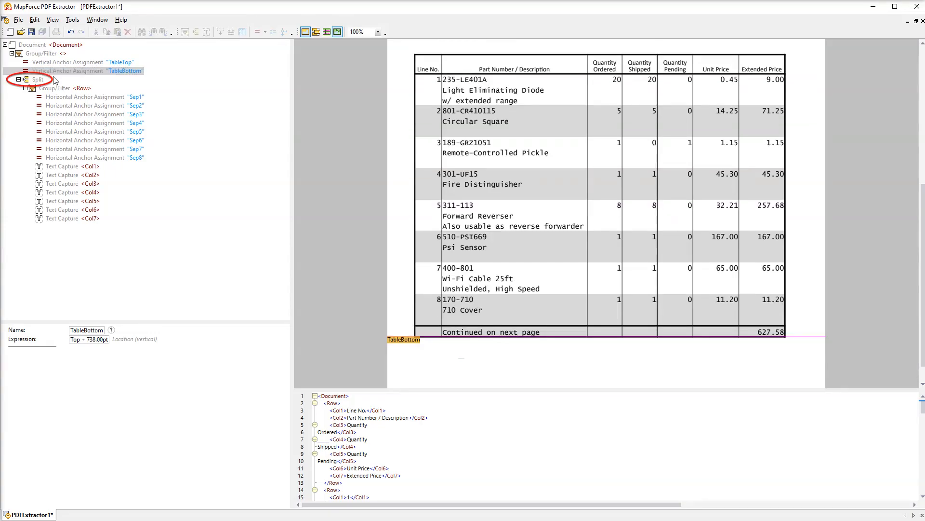
pyautogui.click(38, 80)
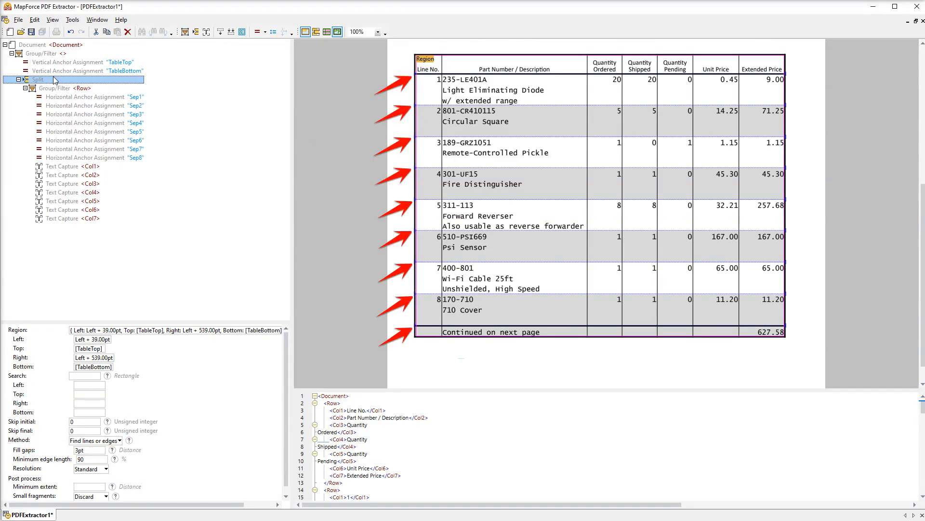
pyautogui.click(101, 89)
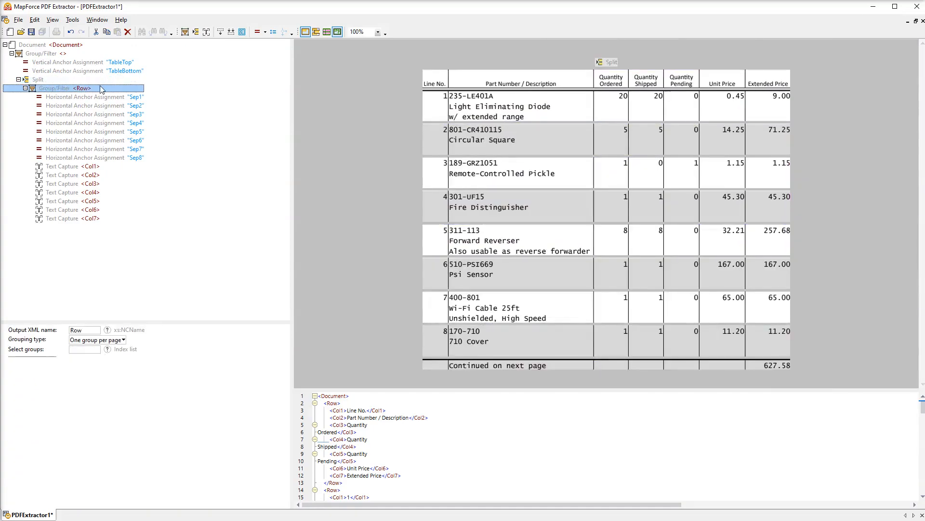
pyautogui.click(140, 98)
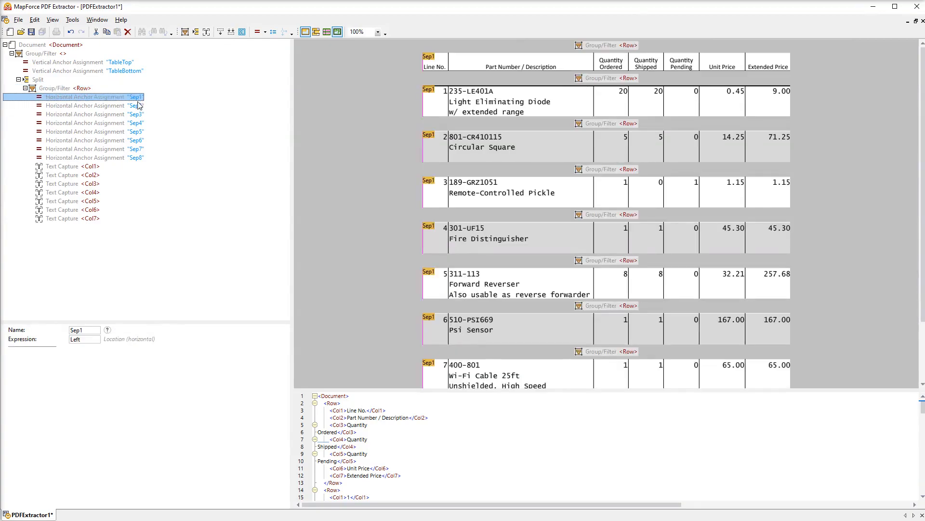
pyautogui.click(139, 107)
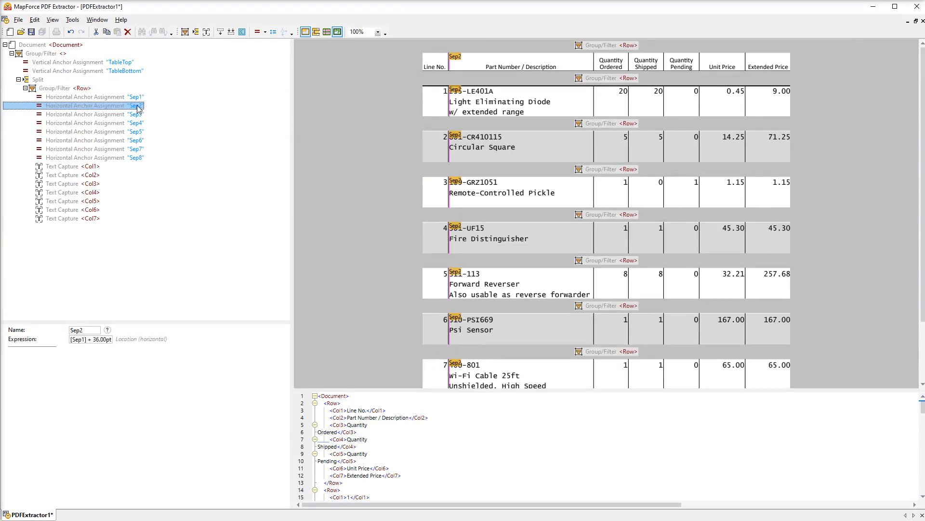
pyautogui.click(103, 166)
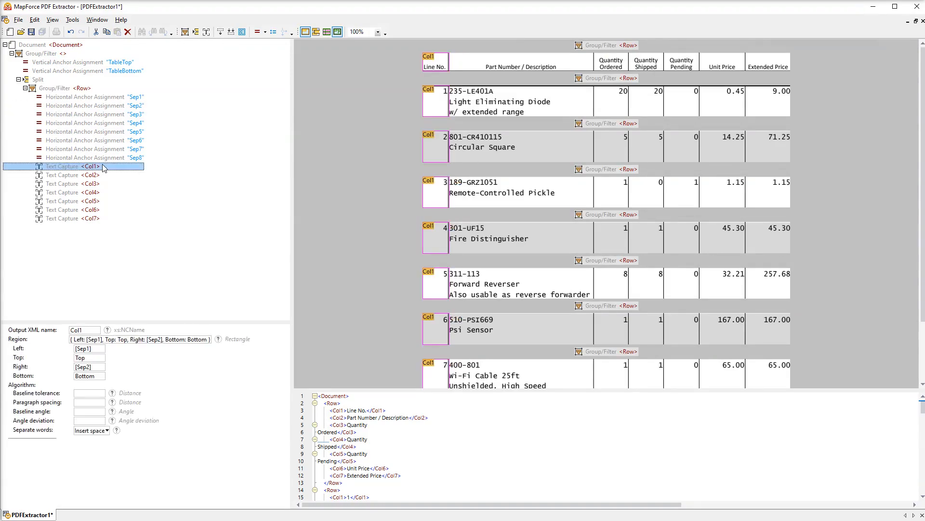
pyautogui.click(102, 176)
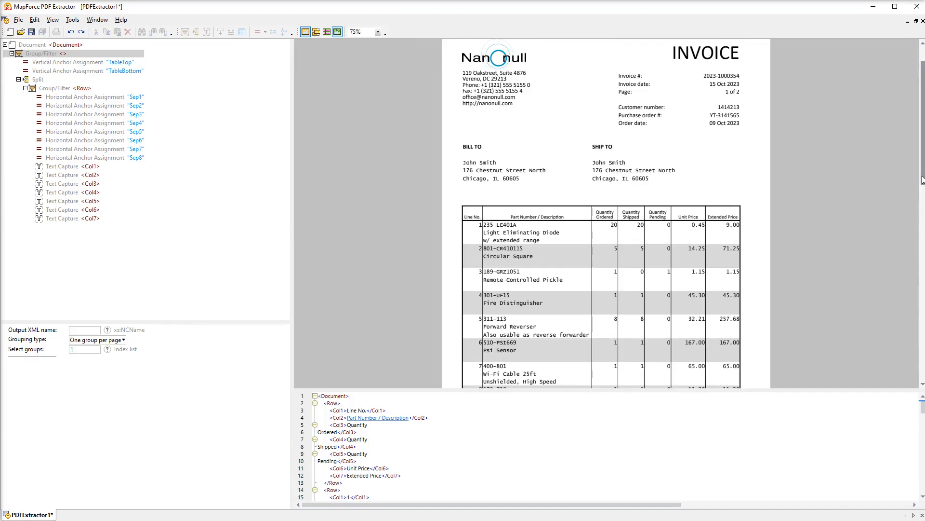
# Clear the group selection of the outer Group/Filter so that extraction covers every page of the invoice.
pyautogui.moveTo(923, 180); pyautogui.dragTo(922, 292)
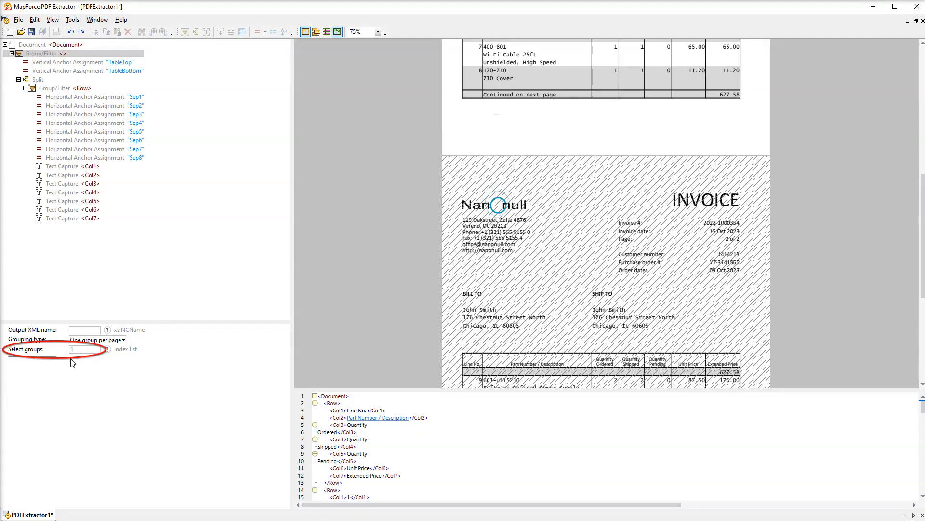
pyautogui.click(77, 350)
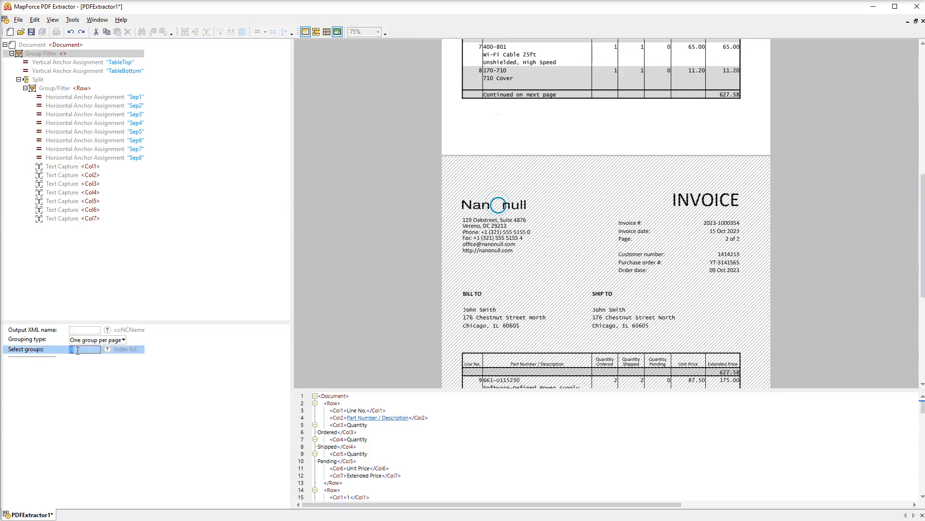
pyautogui.press('Delete')
pyautogui.press('Return')
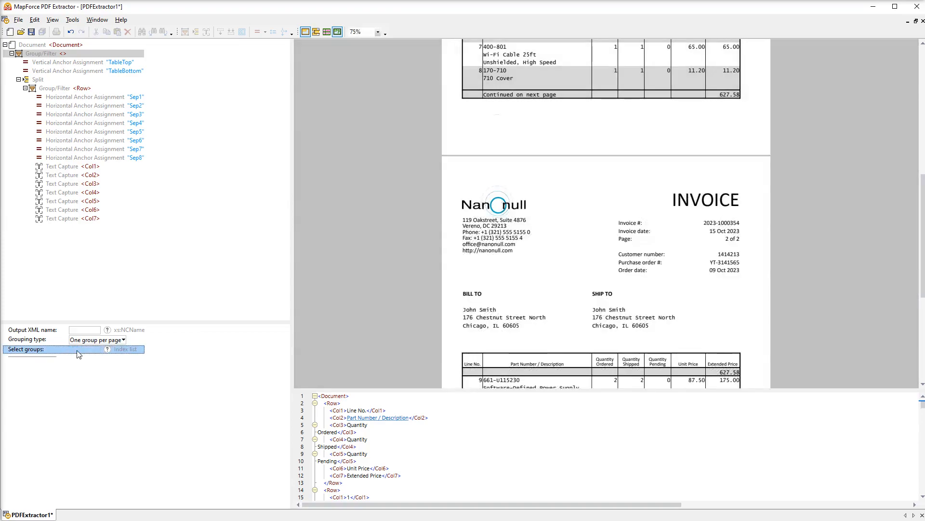
# Insert a Vertical Boundary Finder assignment before the TableTop vertical anchor assignment.
pyautogui.click(99, 89)
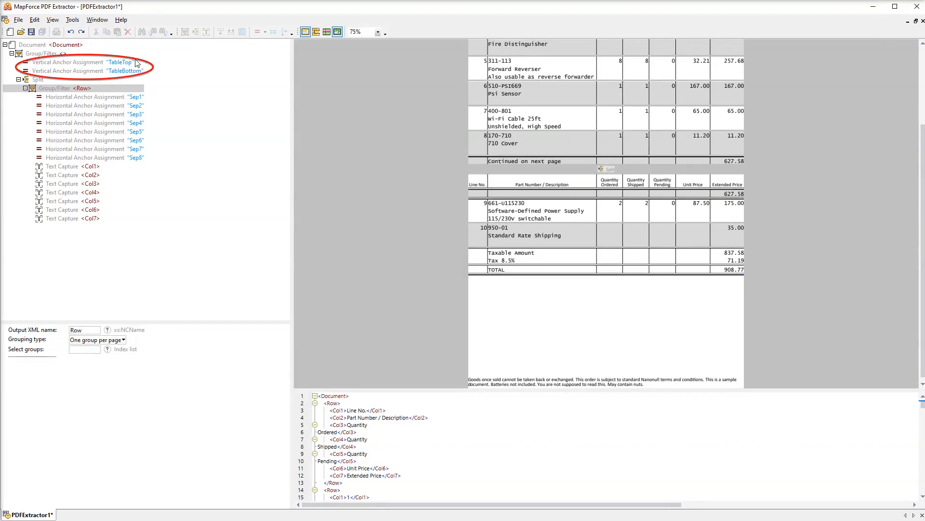
pyautogui.click(135, 63)
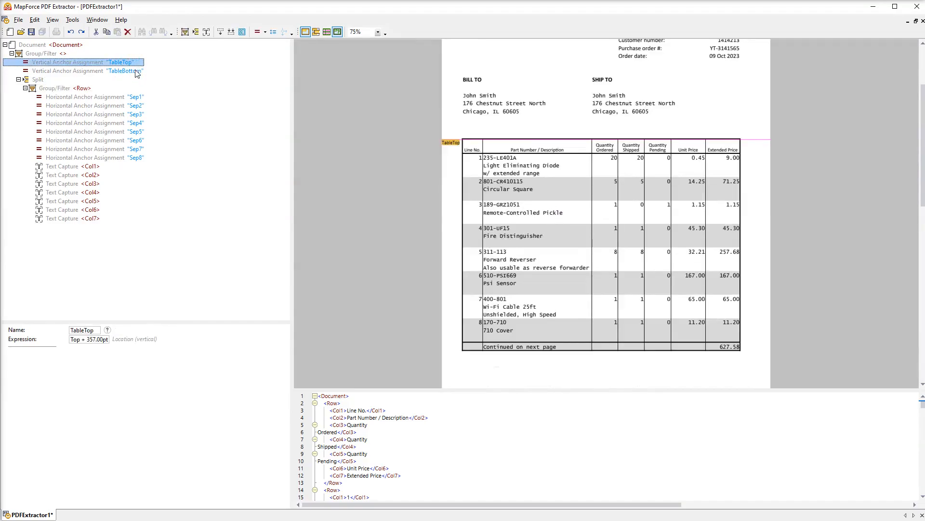
pyautogui.click(137, 73)
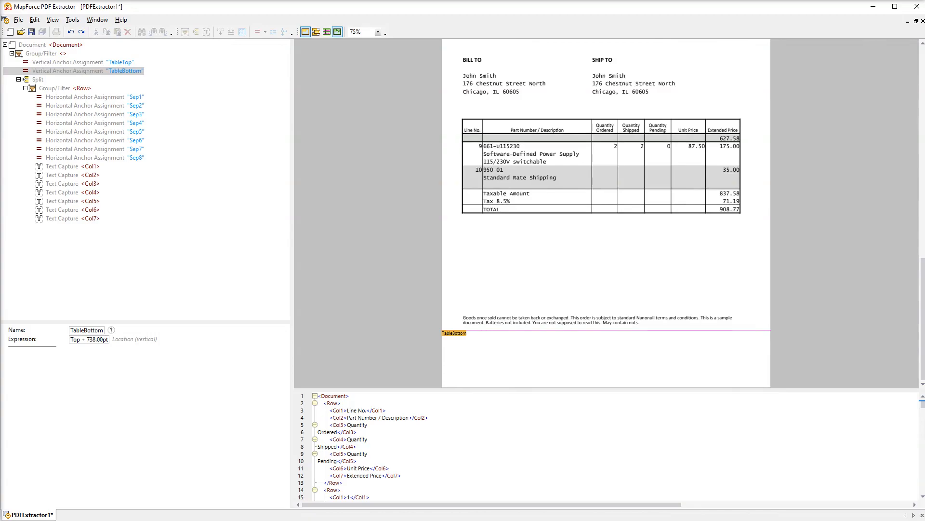
pyautogui.rightClick(135, 59)
pyautogui.moveTo(165, 79)
pyautogui.moveTo(246, 146)
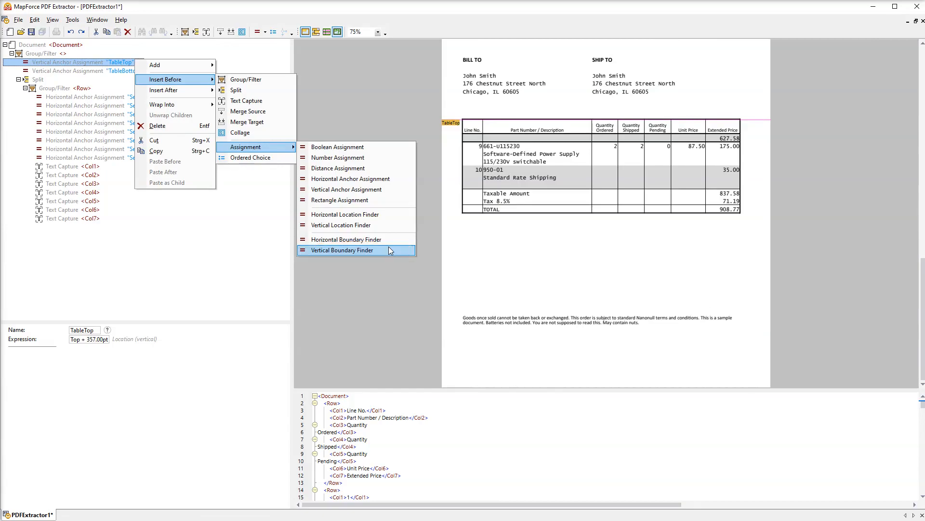
pyautogui.click(390, 250)
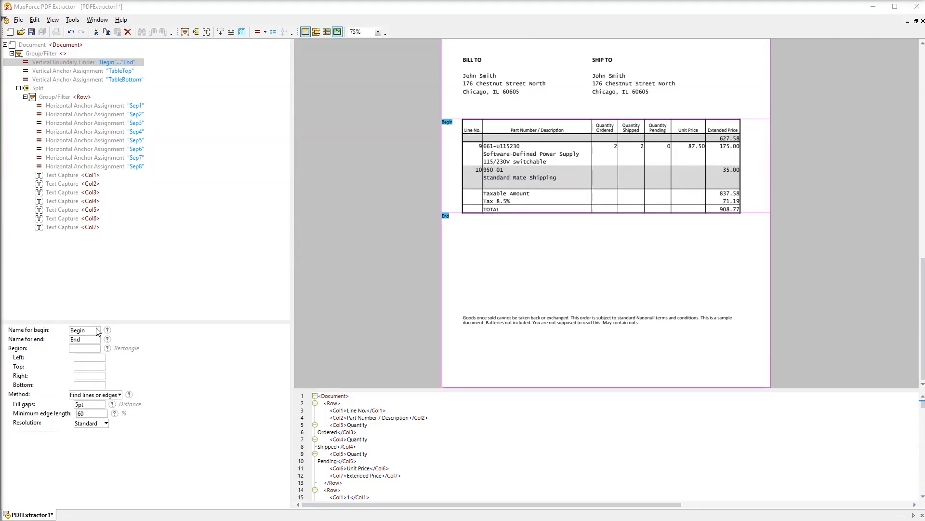
# Name the boundary finder's begin TableTop and its end TableBottom.
pyautogui.click(97, 329)
pyautogui.write('TableTop')
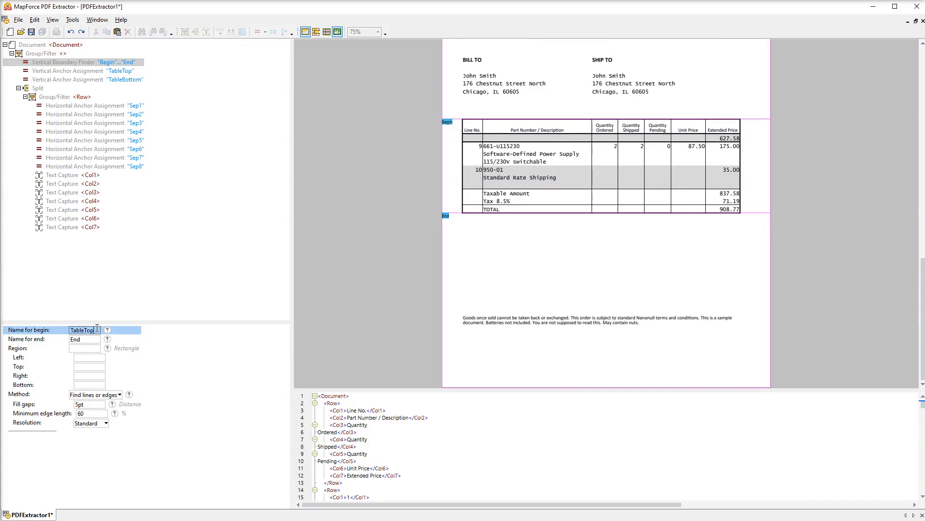
pyautogui.click(97, 339)
pyautogui.write('TableBottom')
pyautogui.press('Return')
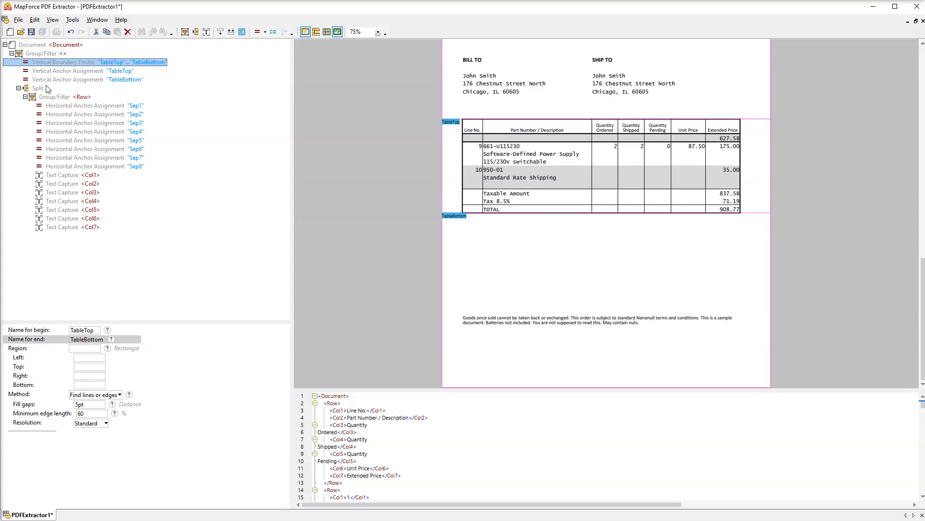
# Compare the Split region with the boundary finder, and delete the fixed TableTop and TableBottom vertical anchor assignments.
pyautogui.click(46, 89)
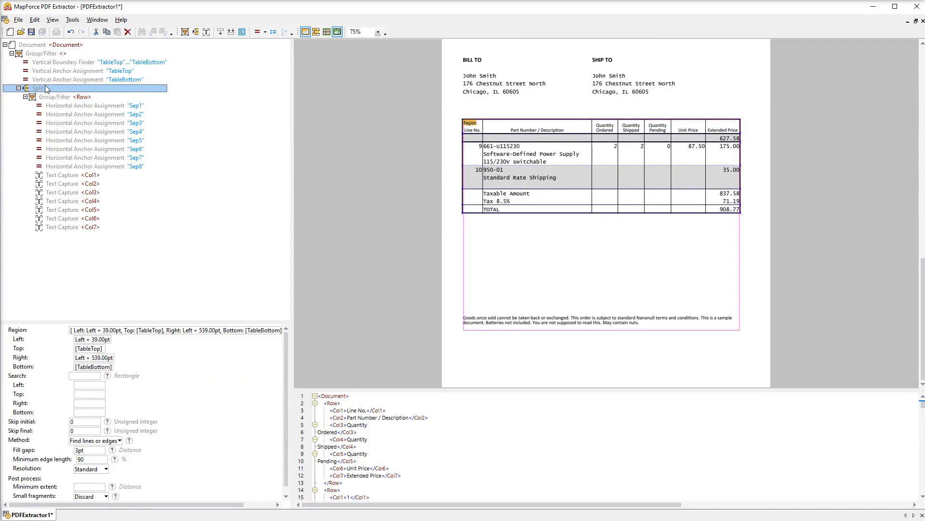
pyautogui.click(166, 64)
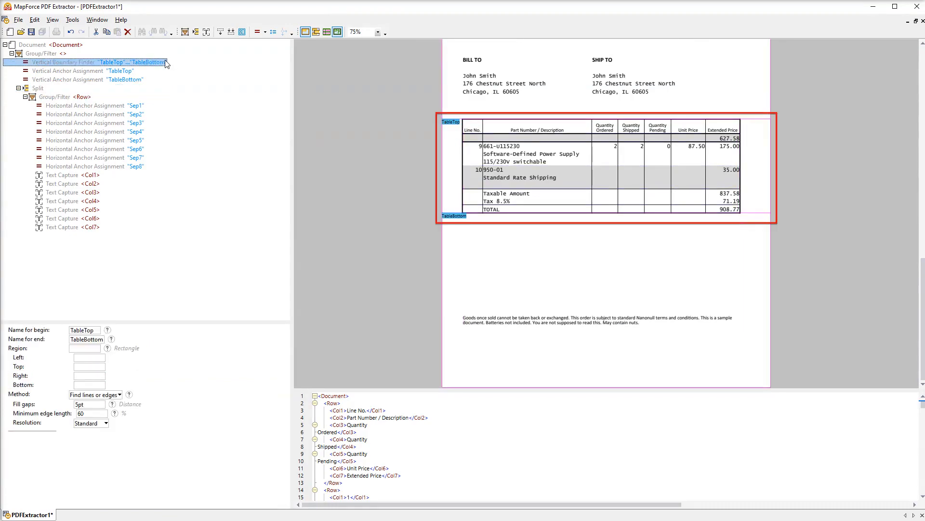
pyautogui.moveTo(923, 264); pyautogui.dragTo(922, 103)
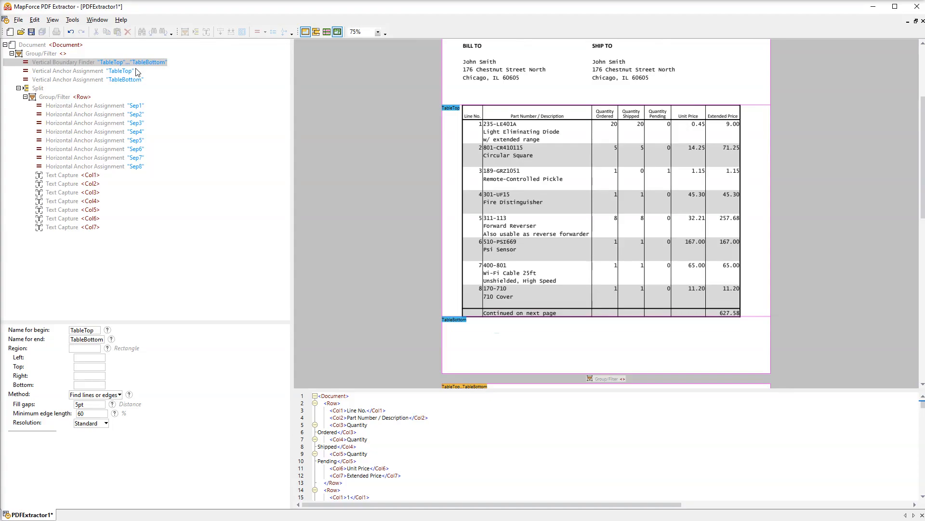
pyautogui.click(121, 70)
pyautogui.press('Delete')
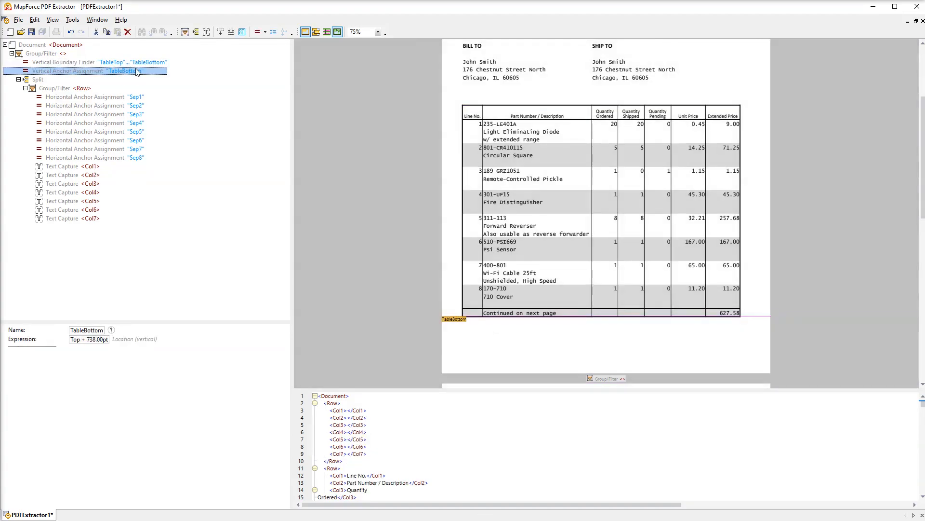
pyautogui.press('Delete')
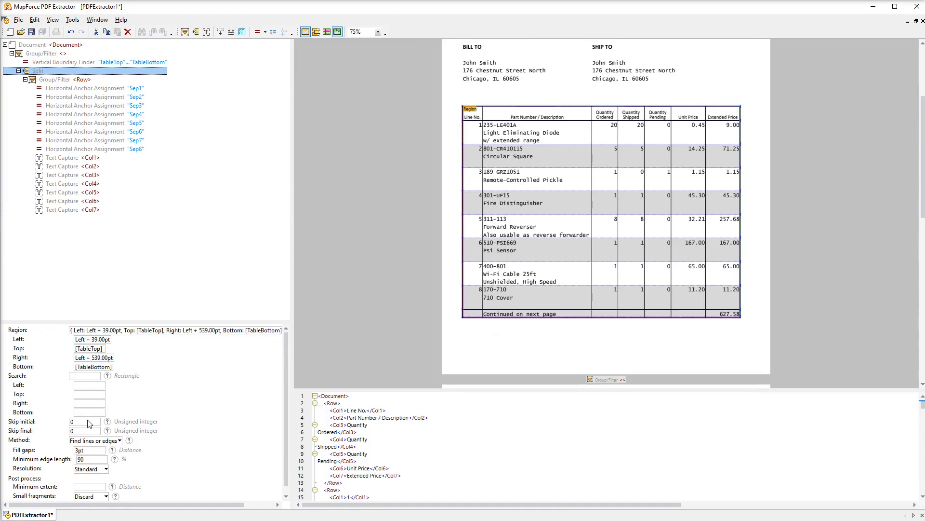
# Set the Split to skip 1 initial and 1 final fragment, excluding the table's header and closing row.
pyautogui.click(88, 423)
pyautogui.write('1')
pyautogui.click(84, 429)
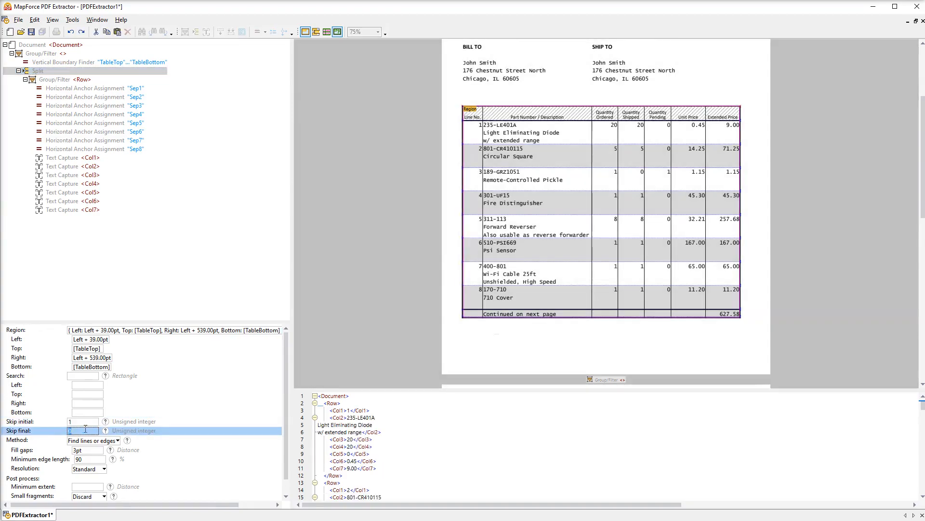
pyautogui.write('1')
pyautogui.press('Return')
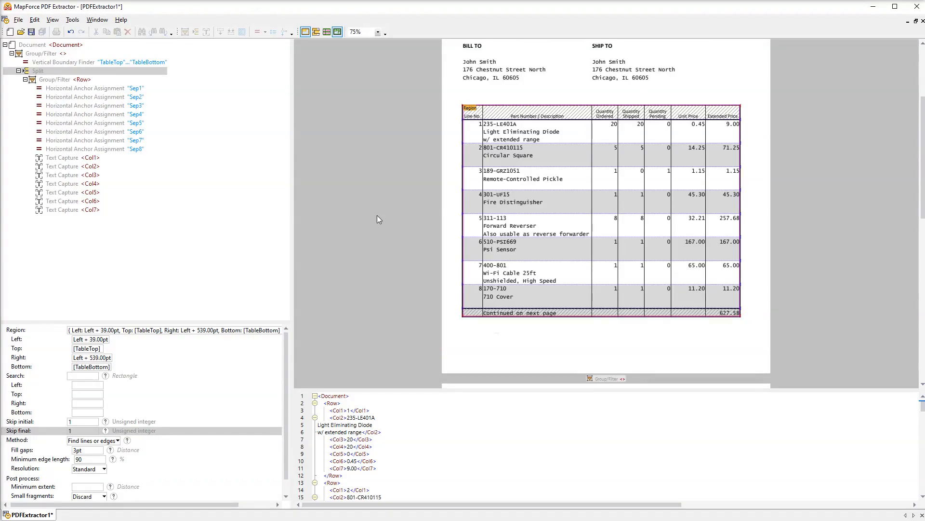
# Examine the split lines around the first page's table header up close, and the split table on the second page.
pyautogui.scroll(3, 377, 215)
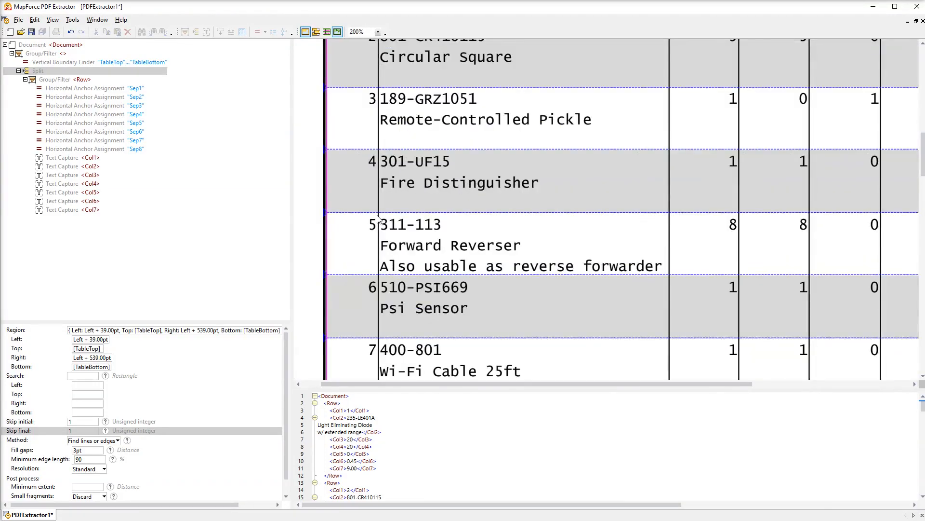
pyautogui.scroll(2, 378, 218)
pyautogui.moveTo(924, 156); pyautogui.dragTo(924, 128)
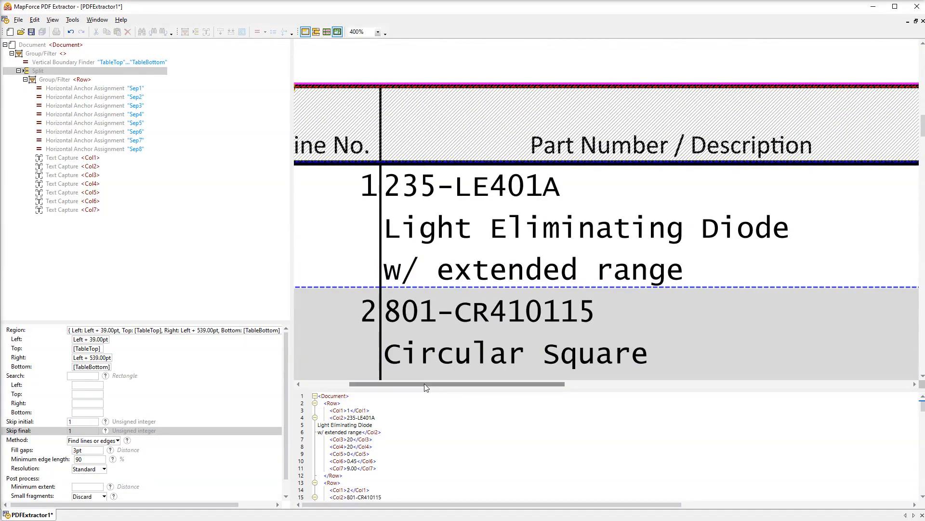
pyautogui.moveTo(424, 383); pyautogui.dragTo(400, 386)
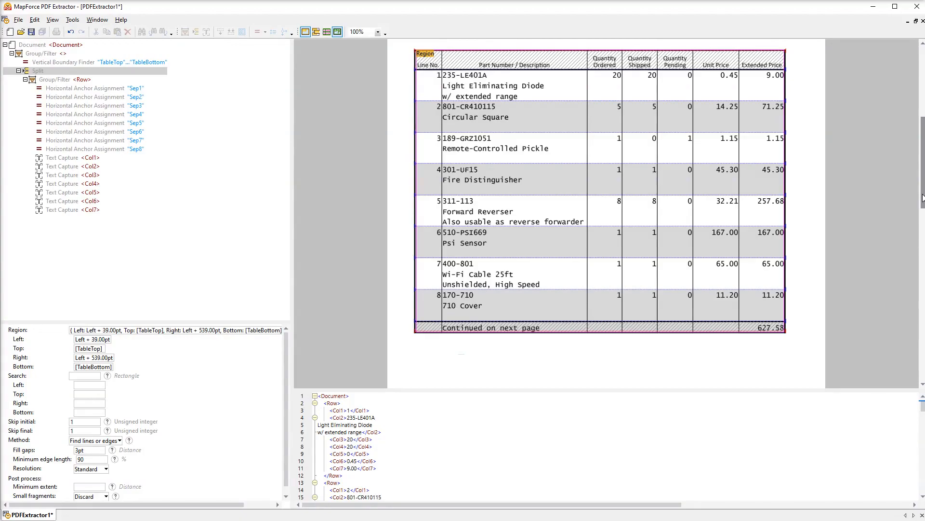
pyautogui.moveTo(923, 198); pyautogui.dragTo(920, 313)
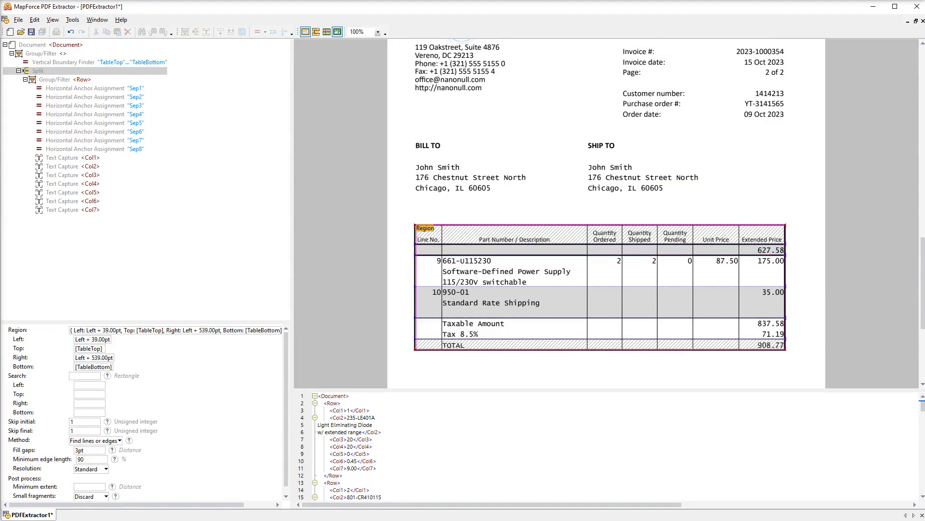
# Set the Split's initial and final skip counts to 0.
pyautogui.doubleClick(89, 421)
pyautogui.write('0')
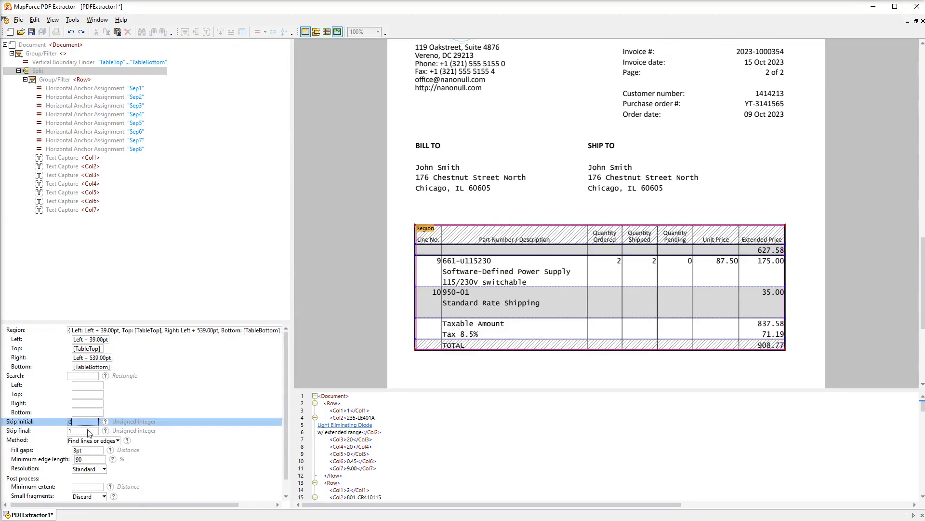
pyautogui.doubleClick(88, 430)
pyautogui.write('0')
pyautogui.press('Return')
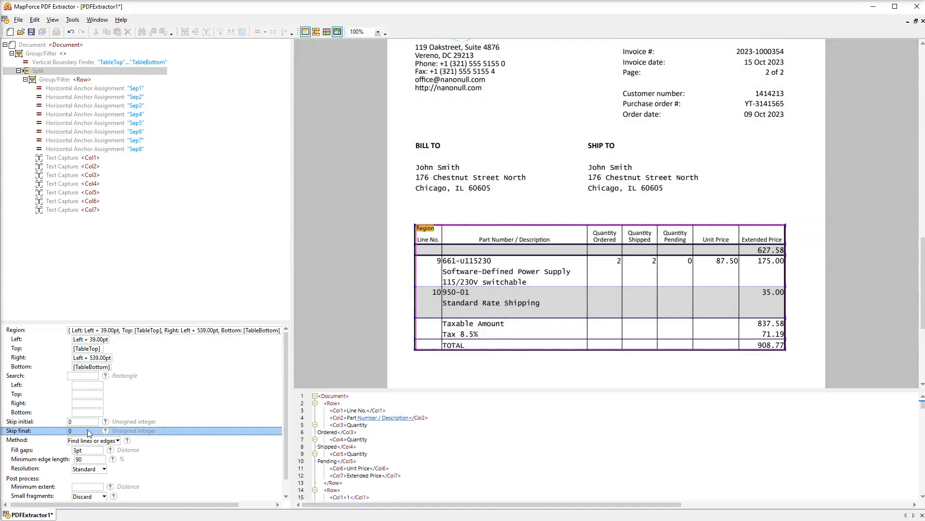
# Set the Split's minimum extent to 30pt, and check the split rows on page one and in the Row group.
pyautogui.click(99, 487)
pyautogui.write('30pt')
pyautogui.press('Return')
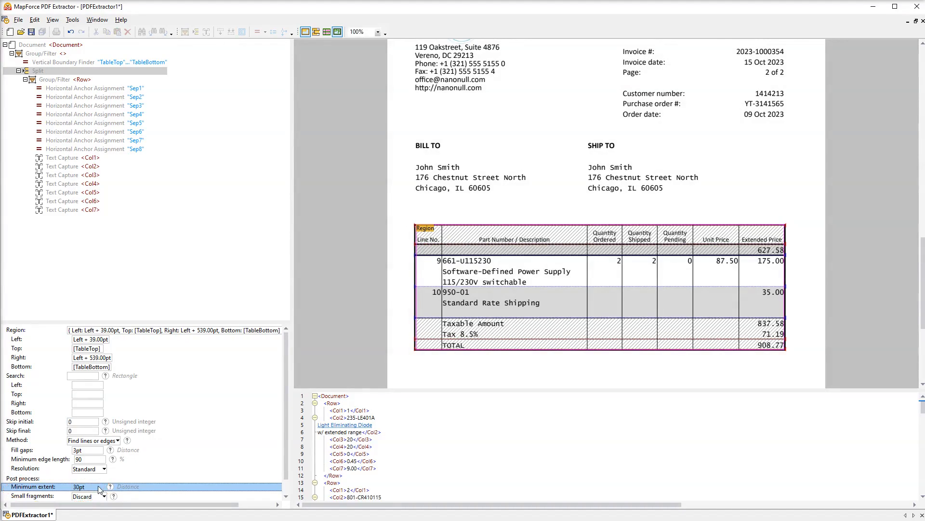
pyautogui.moveTo(923, 244); pyautogui.dragTo(923, 120)
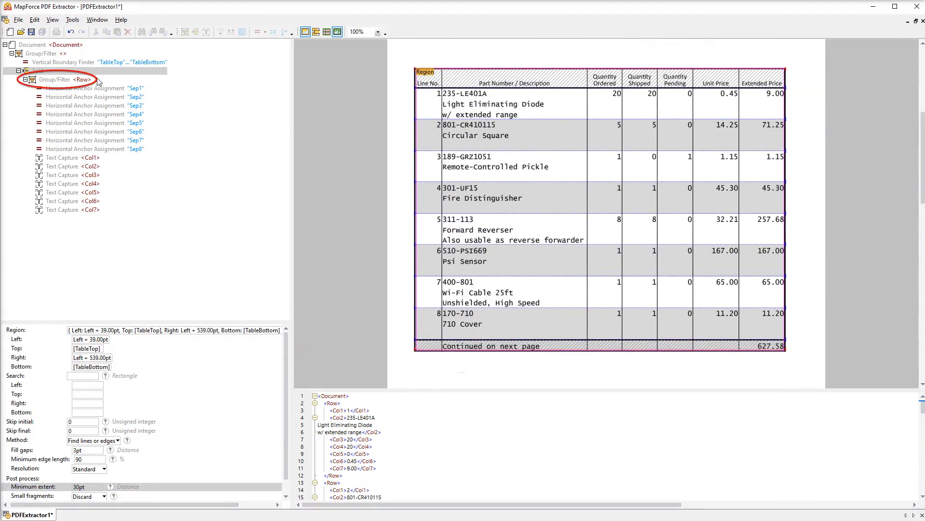
pyautogui.click(82, 80)
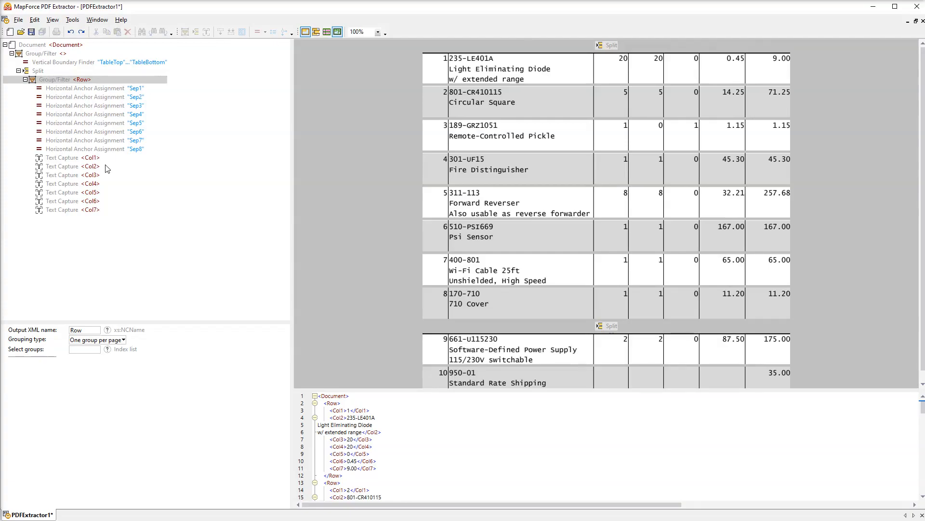
# Paste a copy of the Col2 text capture before the original and name the copy PartNo.
pyautogui.rightClick(107, 168)
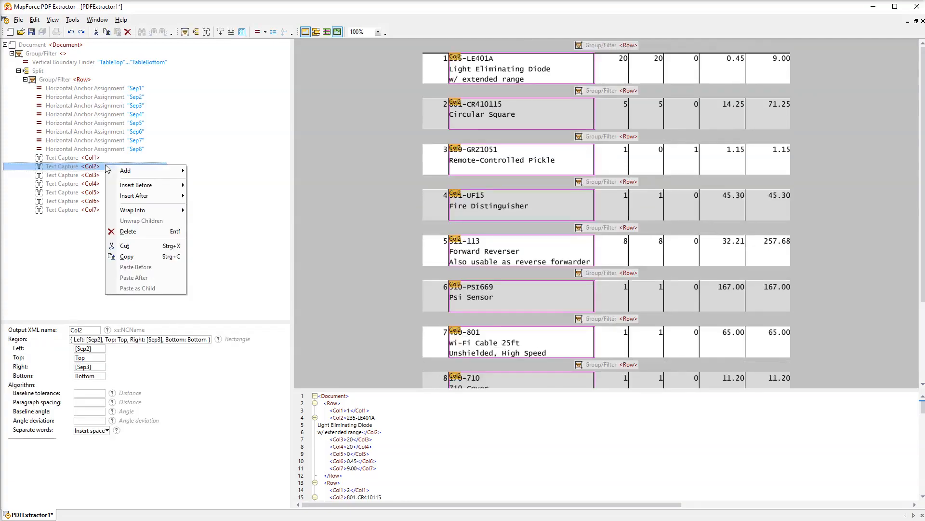
pyautogui.click(154, 257)
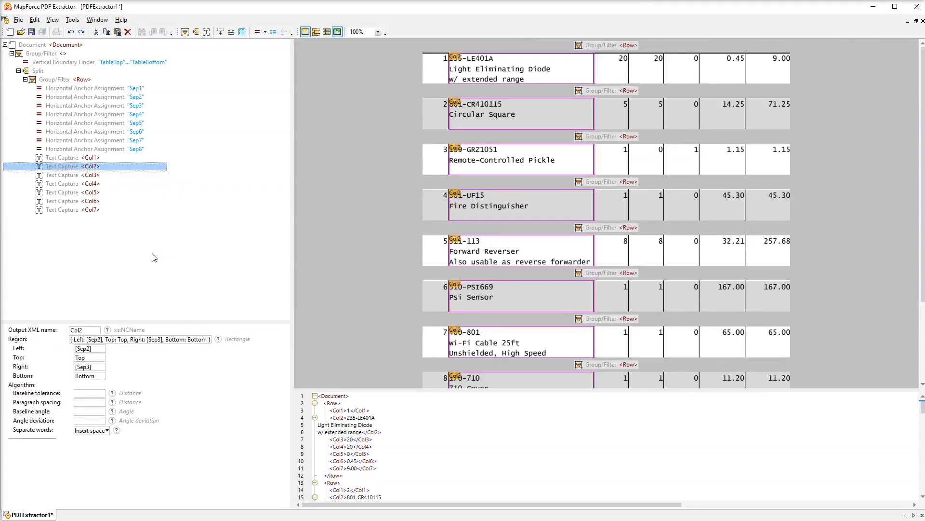
pyautogui.rightClick(133, 167)
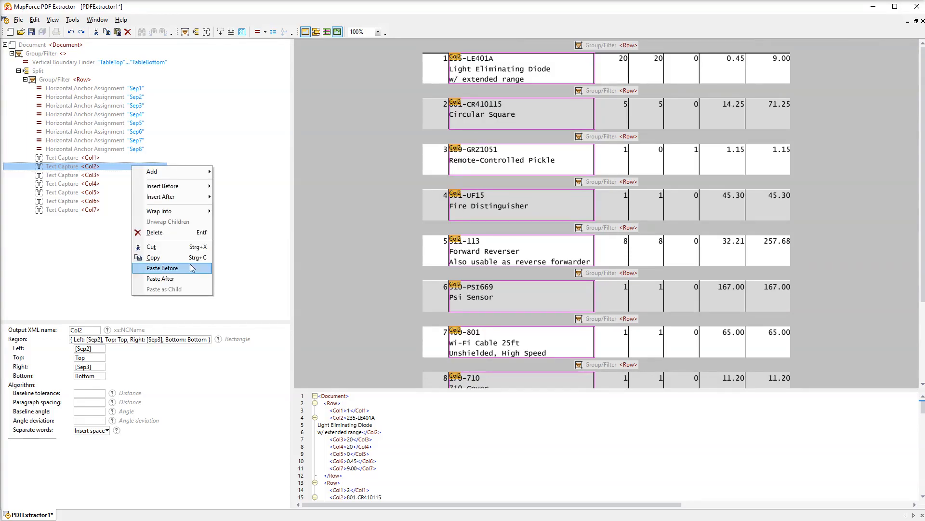
pyautogui.click(162, 268)
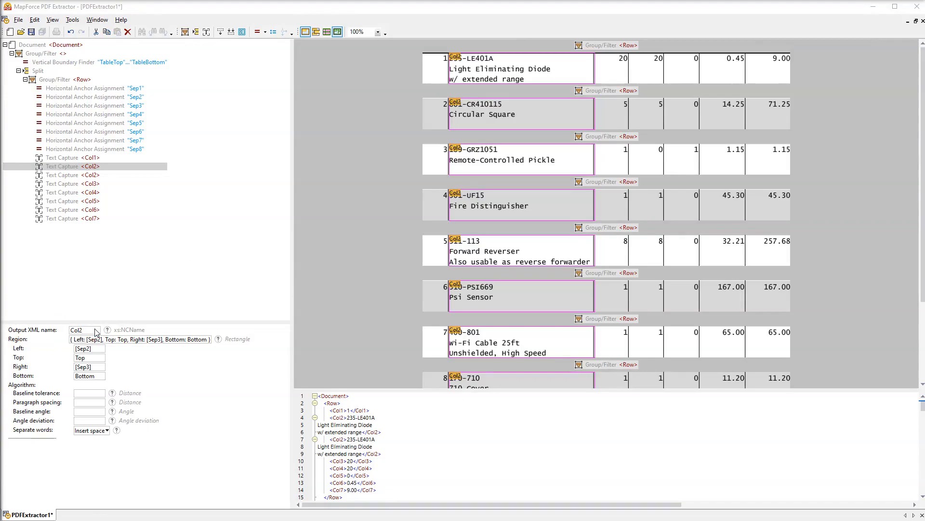
pyautogui.click(96, 330)
pyautogui.write('PartNo')
pyautogui.press('Return')
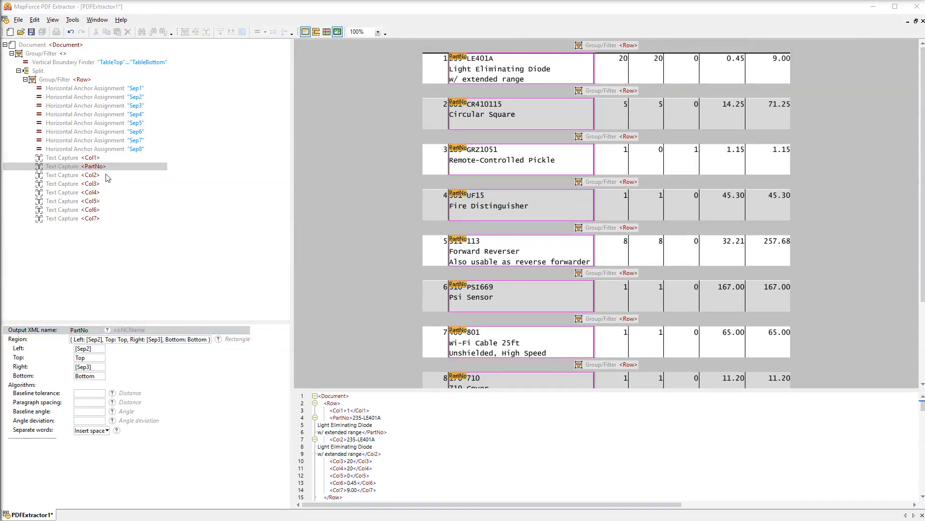
# Rename the remaining Col2 capture Description and lower its region's top edge by about 16pt to leave out the part number line.
pyautogui.click(106, 176)
pyautogui.click(97, 331)
pyautogui.write('Description')
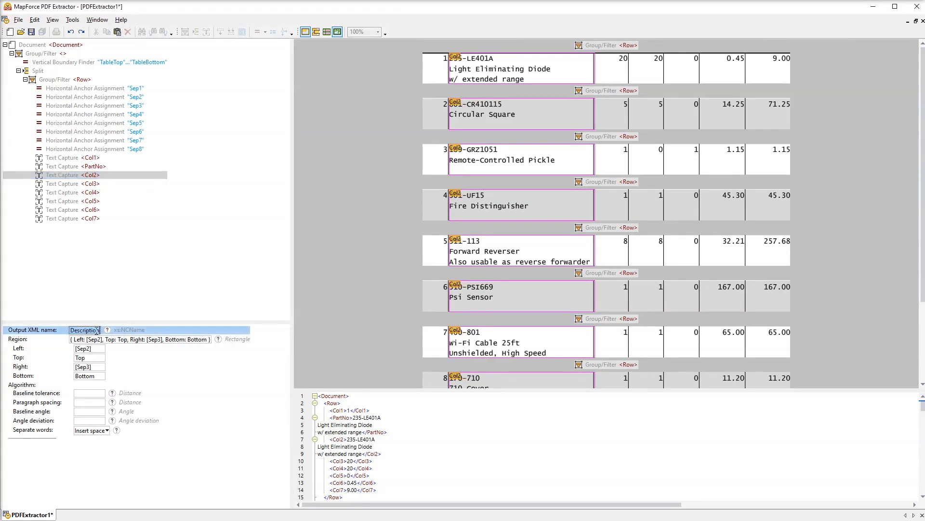
pyautogui.press('Return')
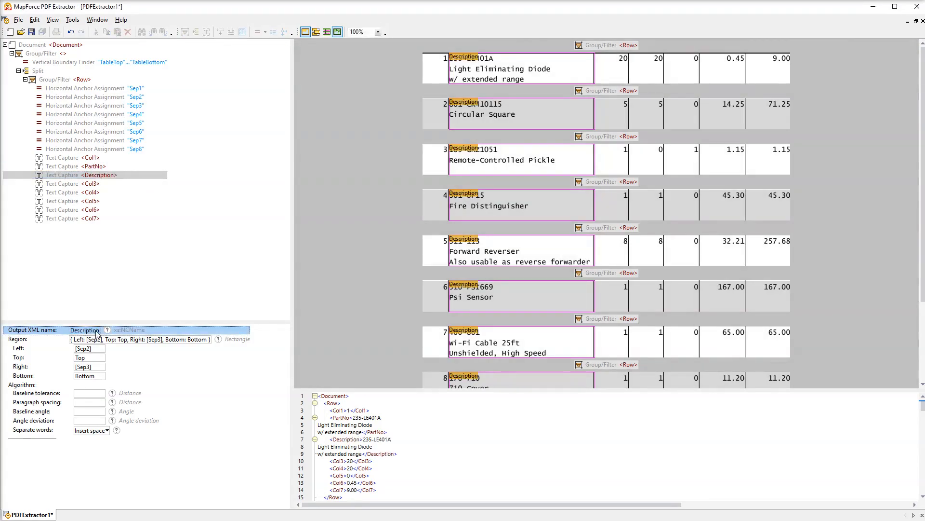
pyautogui.click(454, 57)
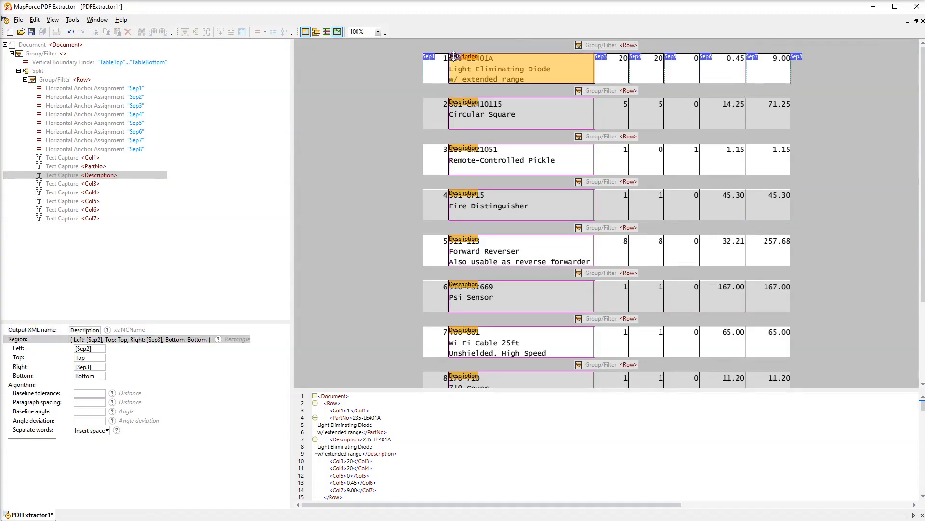
pyautogui.moveTo(544, 55); pyautogui.dragTo(542, 66)
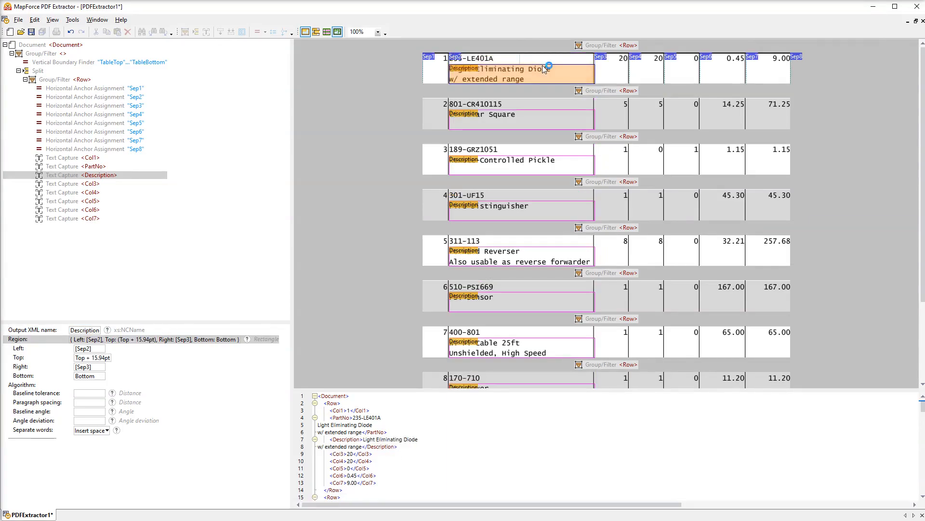
# Raise the bottom edge of the PartNo region by about 27pt so it covers only the first text line.
pyautogui.click(113, 167)
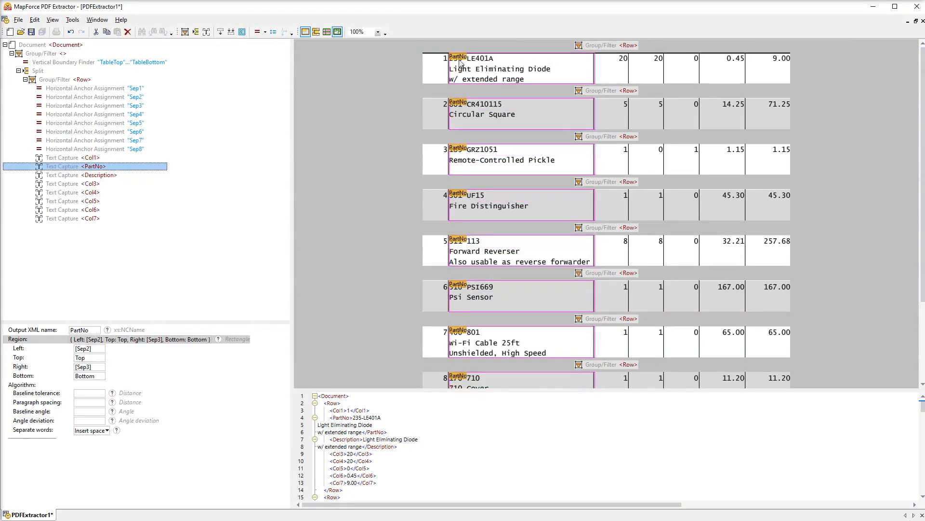
pyautogui.click(539, 80)
pyautogui.moveTo(539, 85); pyautogui.dragTo(540, 64)
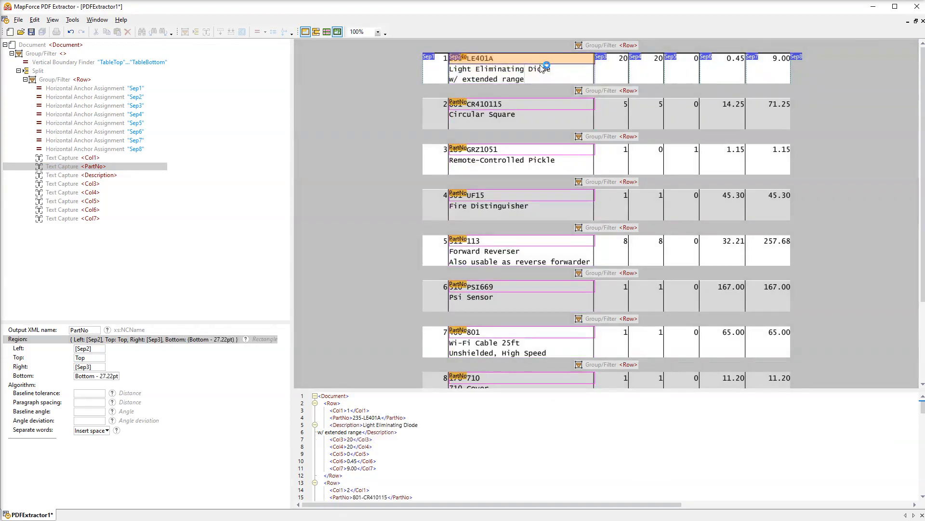
# Rename the Row group's XML output element as Item.
pyautogui.click(96, 80)
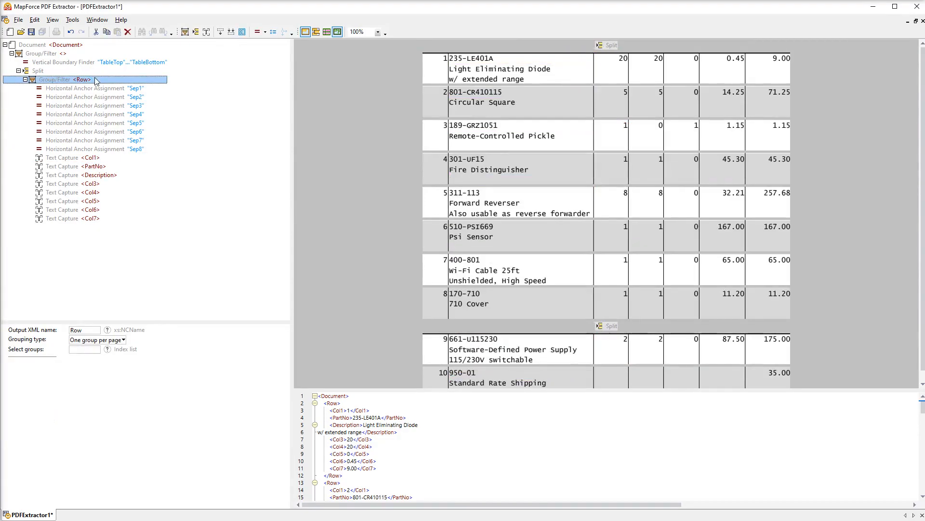
pyautogui.doubleClick(95, 329)
pyautogui.write('Item')
pyautogui.press('Return')
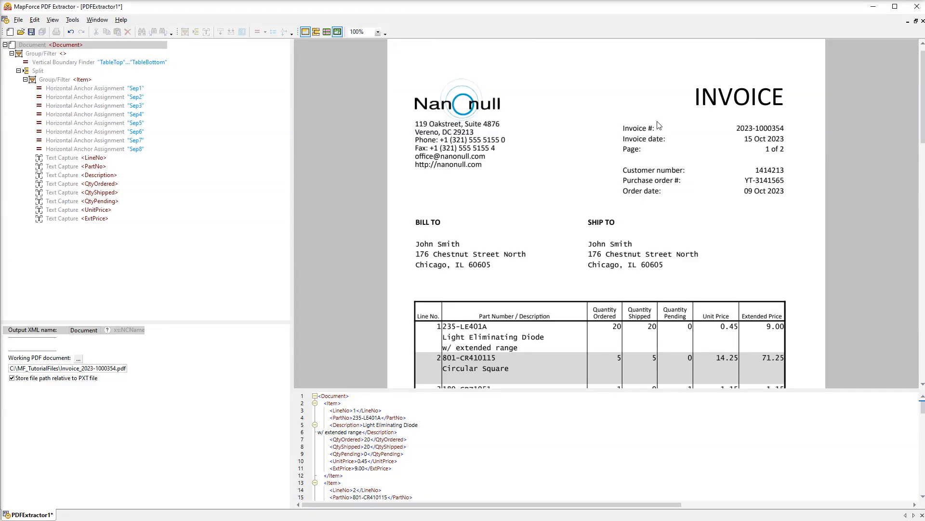
# Create a text capture around the invoice number value, applied to the current page only.
pyautogui.moveTo(657, 121); pyautogui.dragTo(784, 130)
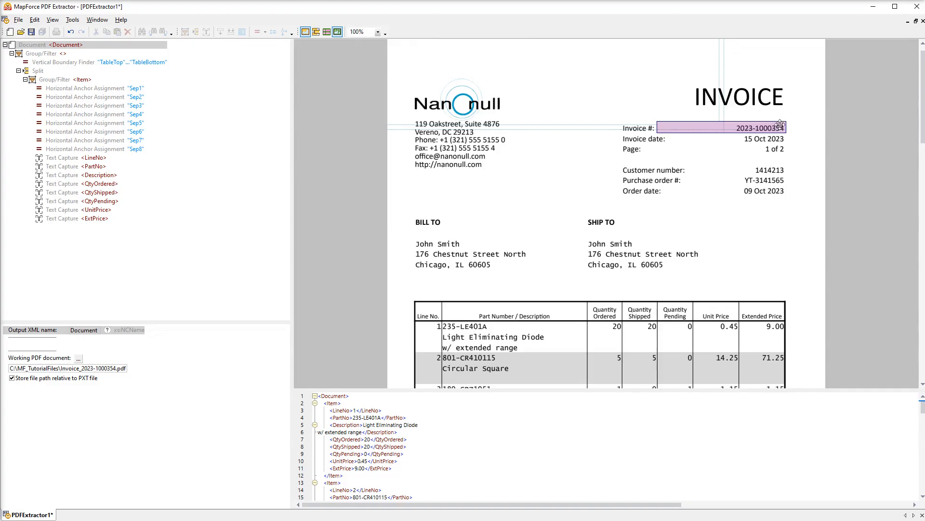
pyautogui.rightClick(781, 128)
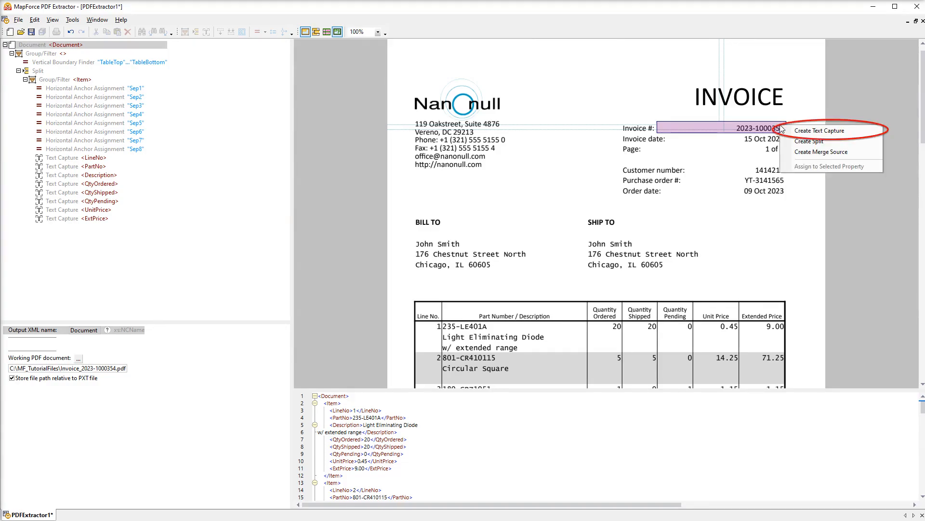
pyautogui.click(786, 130)
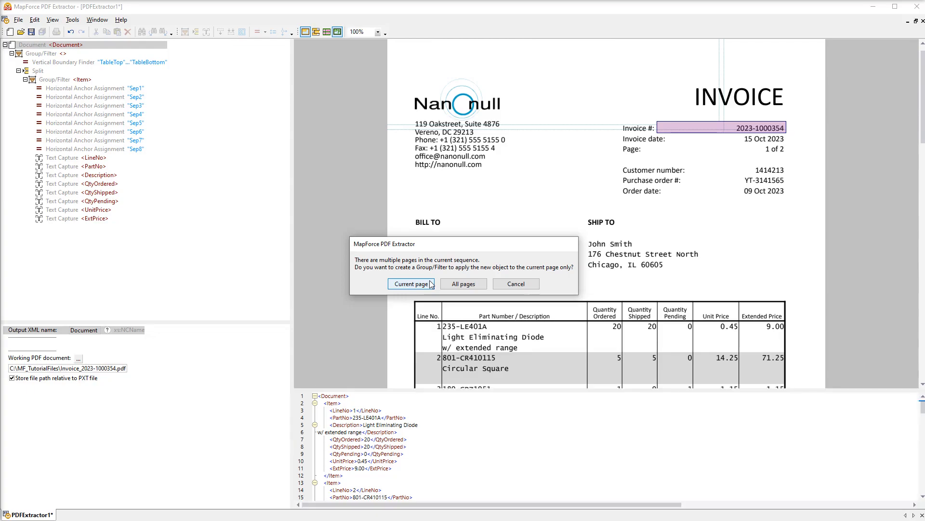
pyautogui.click(412, 284)
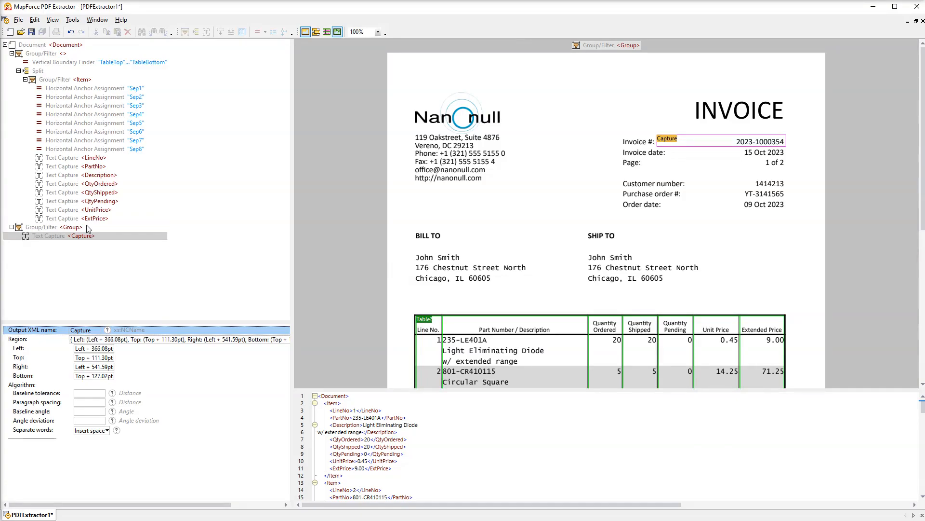
# Move the new first-page group above the table group and name it Header.
pyautogui.click(71, 227)
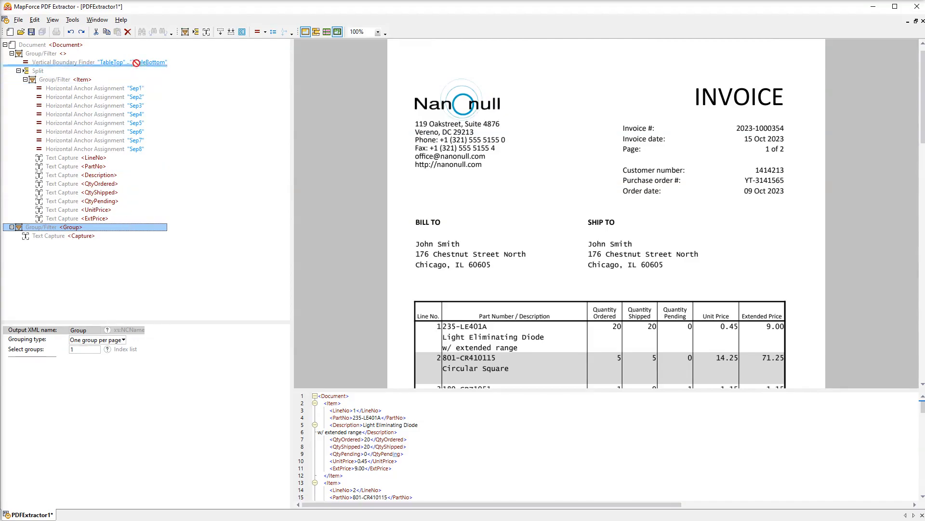
pyautogui.moveTo(137, 55); pyautogui.dragTo(138, 54)
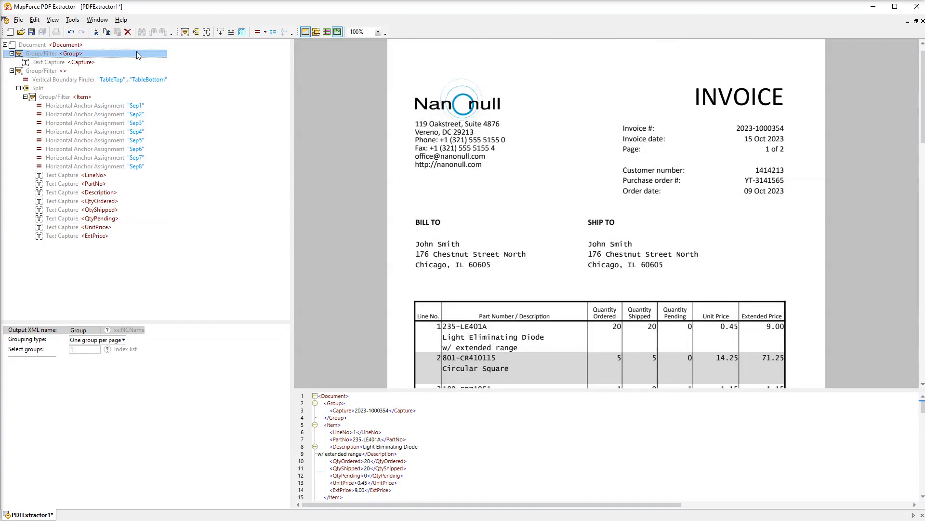
pyautogui.click(98, 333)
pyautogui.write('Header')
pyautogui.press('Return')
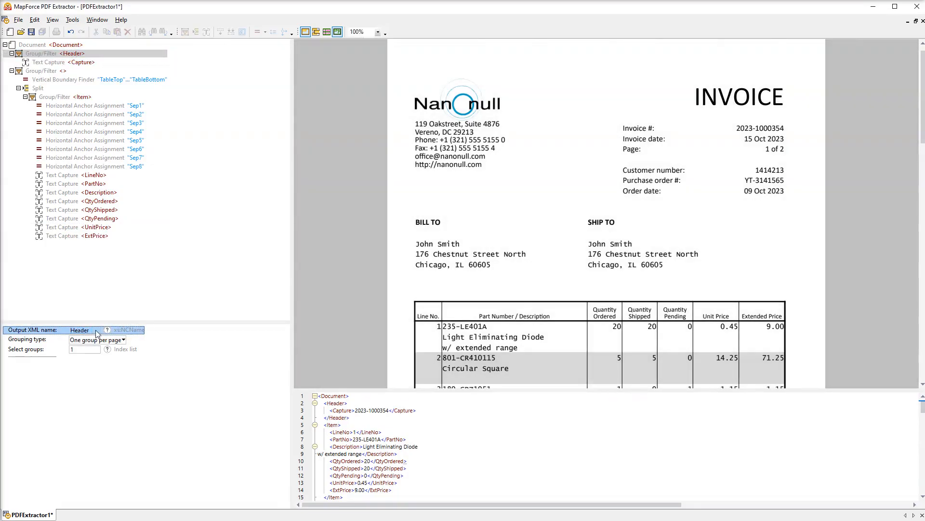
# Rename the text capture inside the Header group as InvoiceNo.
pyautogui.click(99, 62)
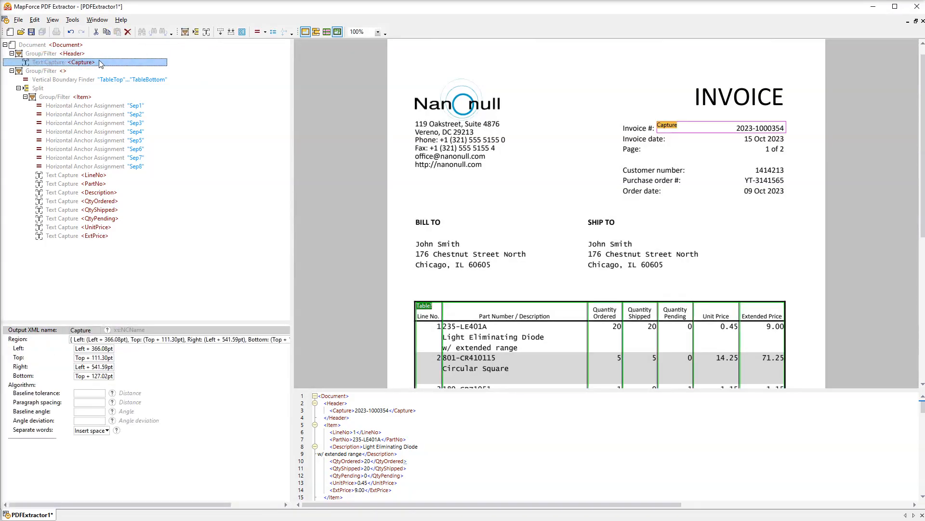
pyautogui.click(92, 330)
pyautogui.write('InvoiceNo')
pyautogui.press('Return')
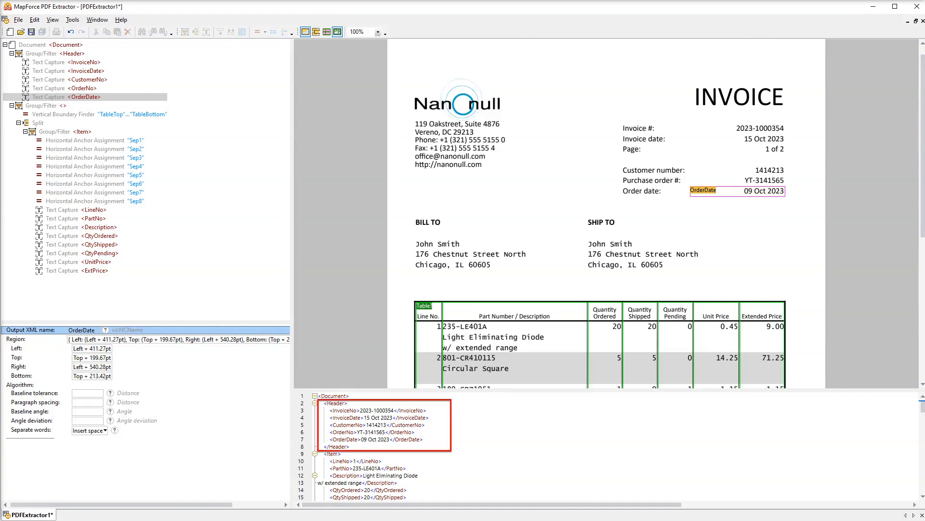
# Trace the InvoiceNo, InvoiceDate and CustomerNo values in the XML output back to their regions on the invoice.
pyautogui.click(384, 412)
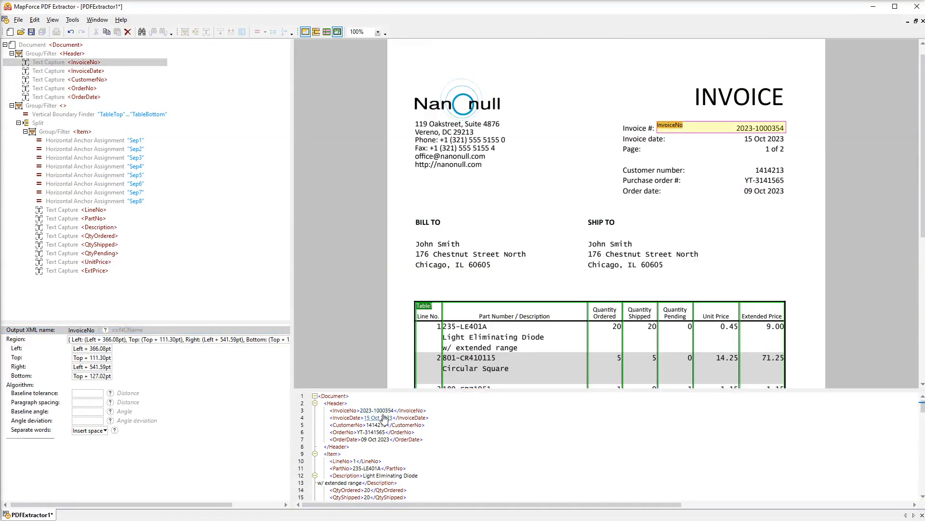
pyautogui.click(384, 418)
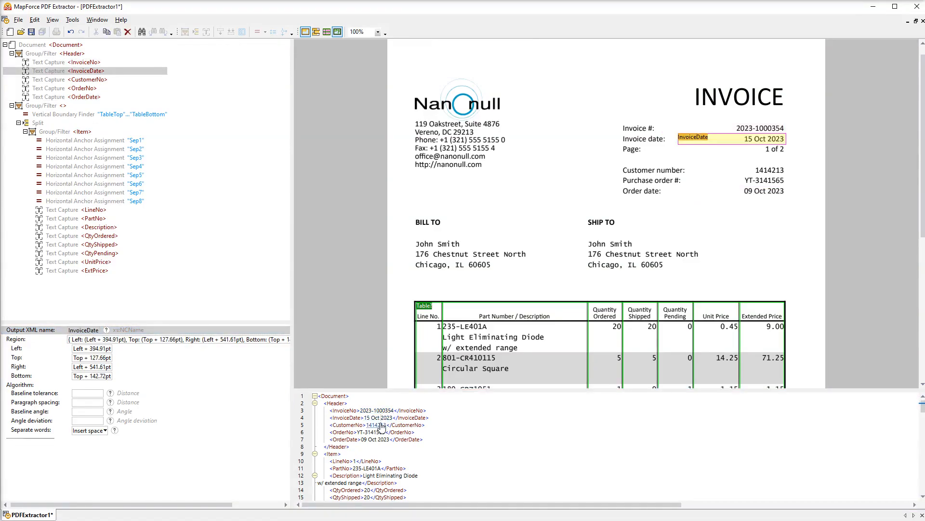
pyautogui.click(382, 425)
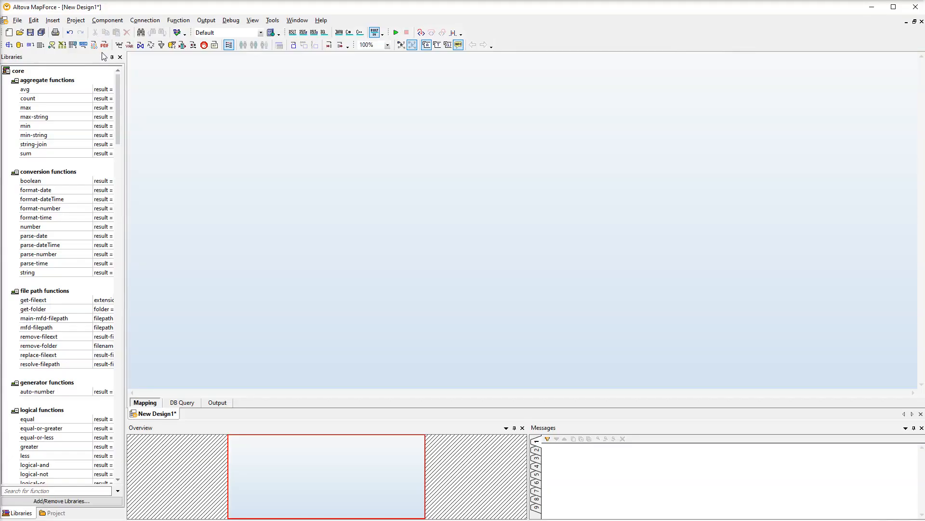
# In Altova MapForce, insert the existing PDF extraction template Nanonull_Invoice.pxt into the mapping and review the component's input PDF setting.
pyautogui.click(105, 44)
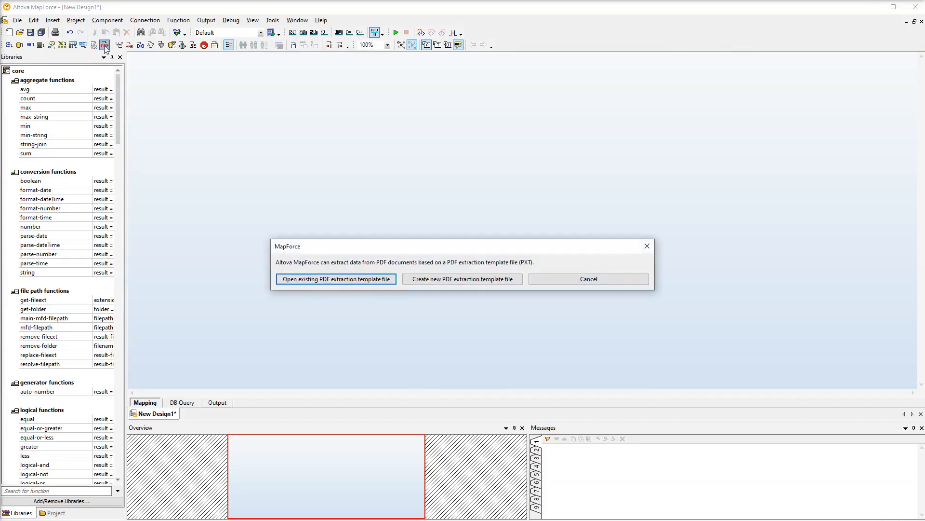
pyautogui.click(392, 280)
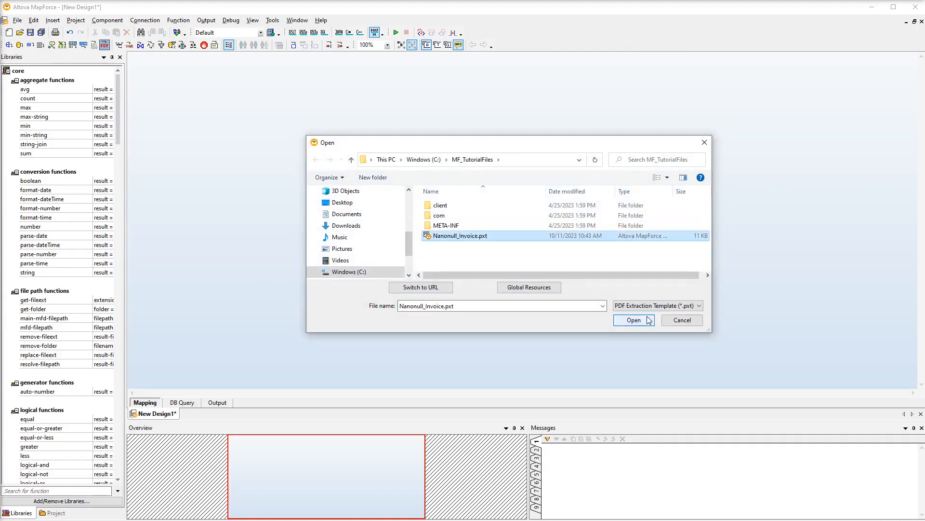
pyautogui.click(634, 320)
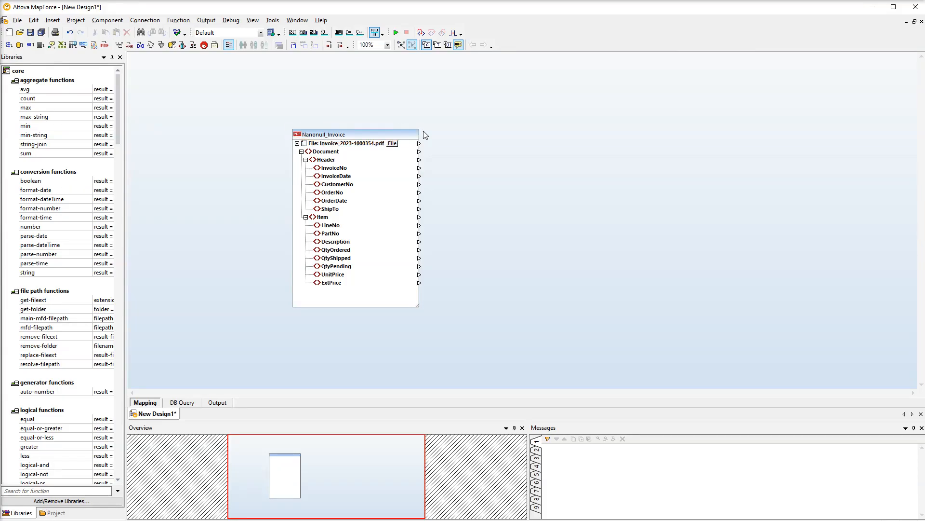
pyautogui.doubleClick(417, 135)
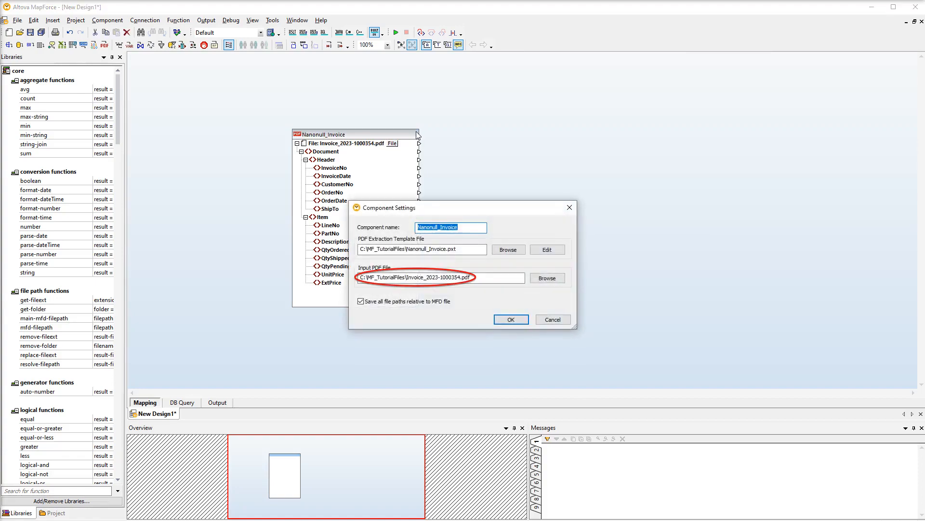
pyautogui.click(525, 319)
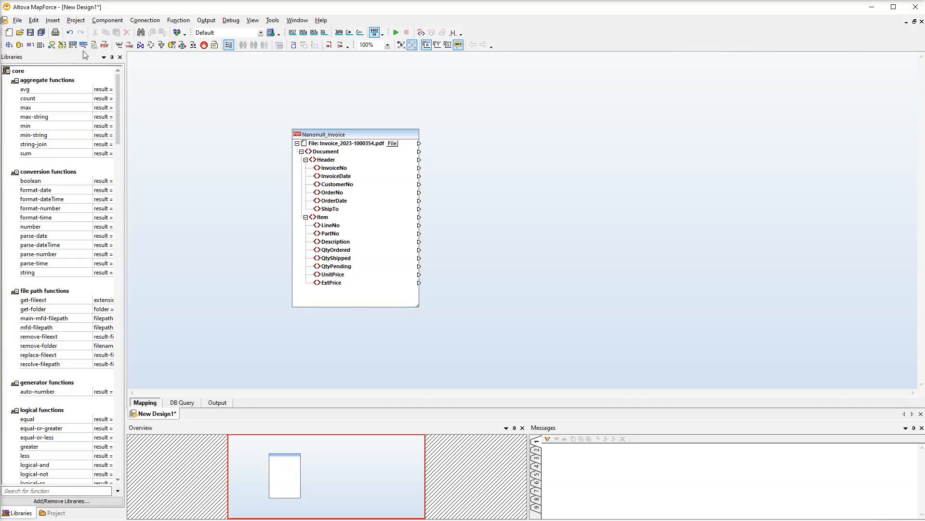
# Insert the Nanonull_Invoice JSON schema into the mapping as a target component without supplying a sample JSON file.
pyautogui.click(83, 44)
pyautogui.click(633, 320)
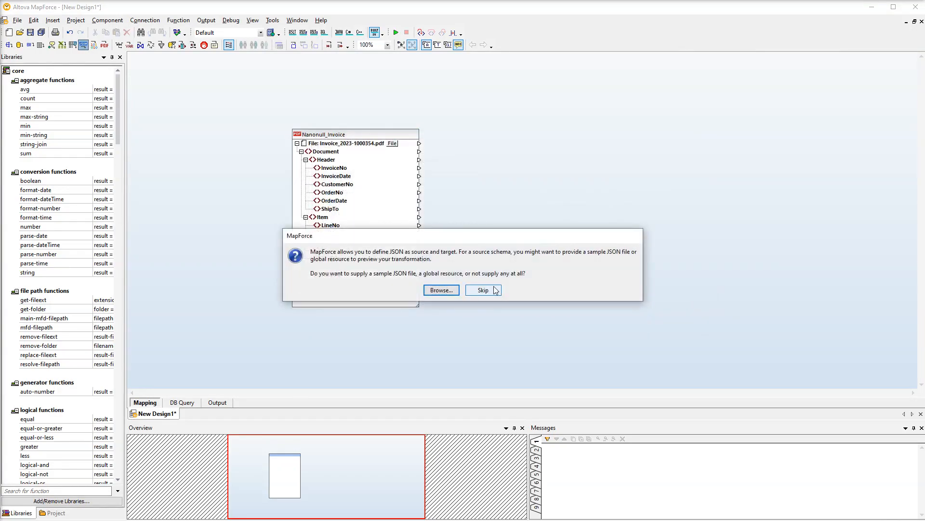
pyautogui.click(496, 290)
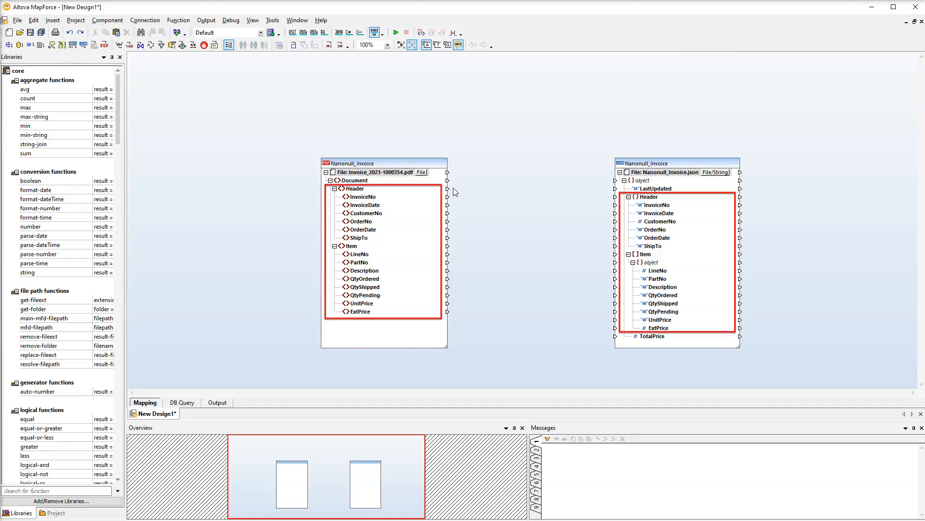
# Connect the PDF component's Header group to the JSON Header, and its Item group to the object under the JSON Item array.
pyautogui.moveTo(447, 188); pyautogui.dragTo(616, 198)
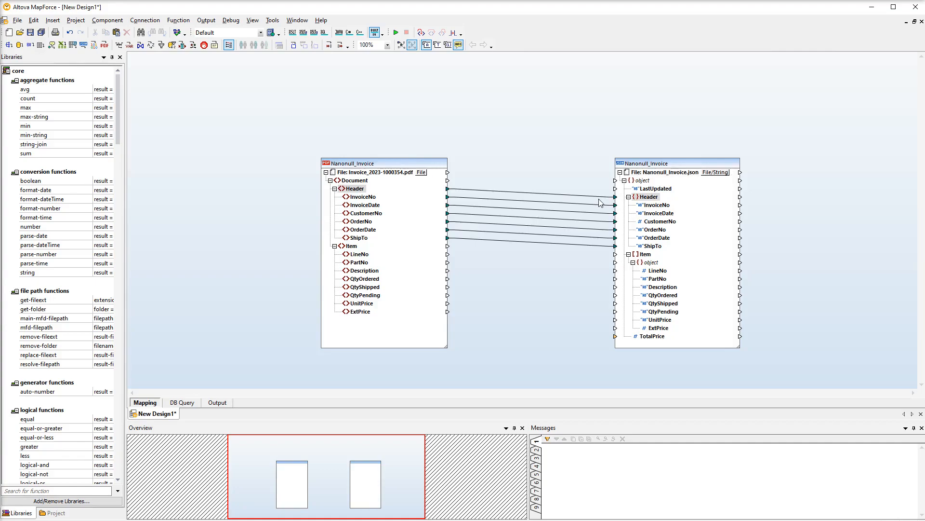
pyautogui.moveTo(448, 246); pyautogui.dragTo(615, 263)
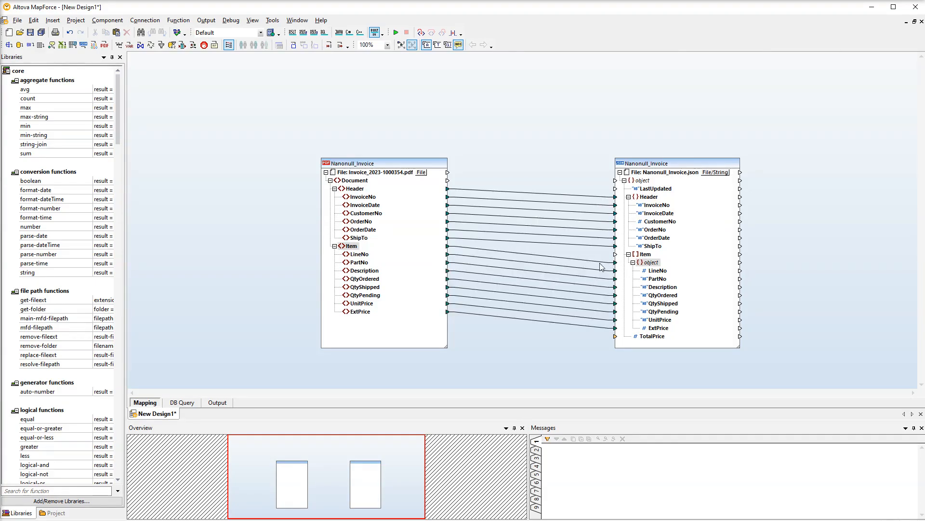
# Add the lang.now function above the connections and map its result to the JSON target's LastUpdated field.
pyautogui.doubleClick(516, 151)
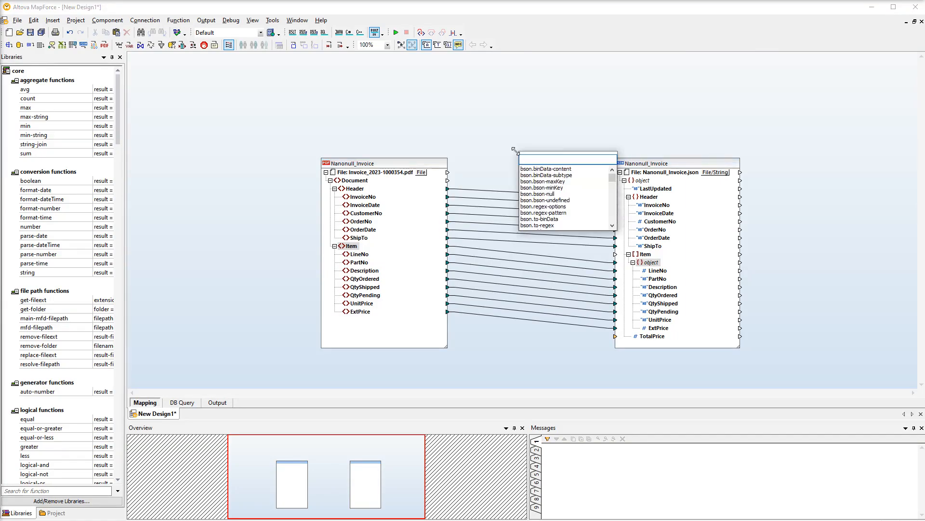
pyautogui.write('now')
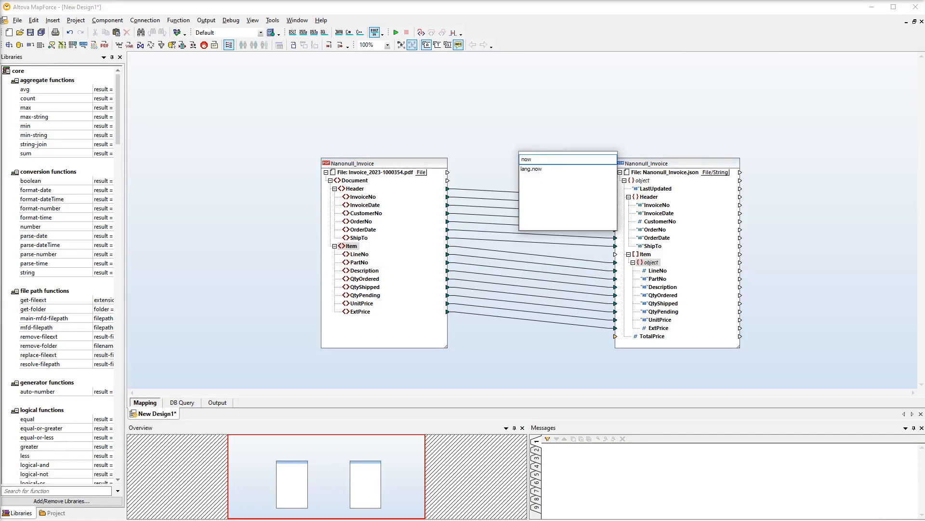
pyautogui.click(553, 170)
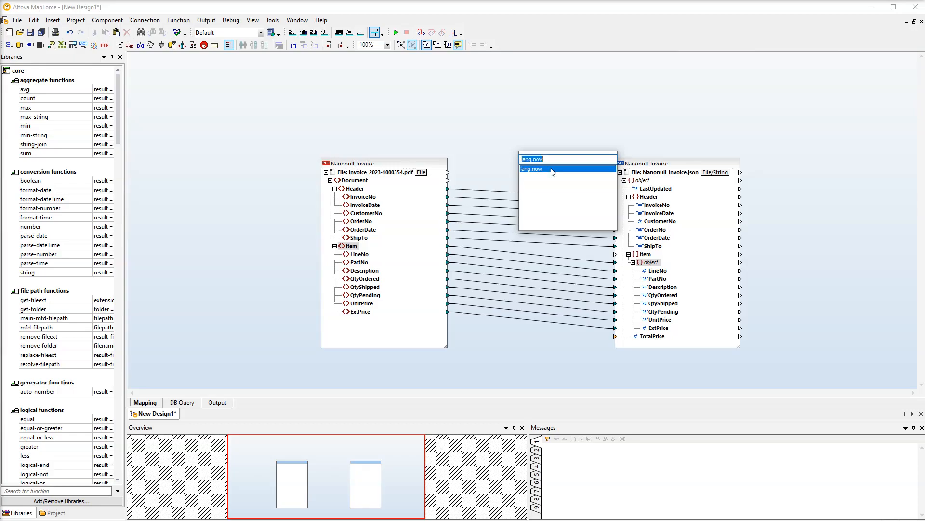
pyautogui.click(552, 168)
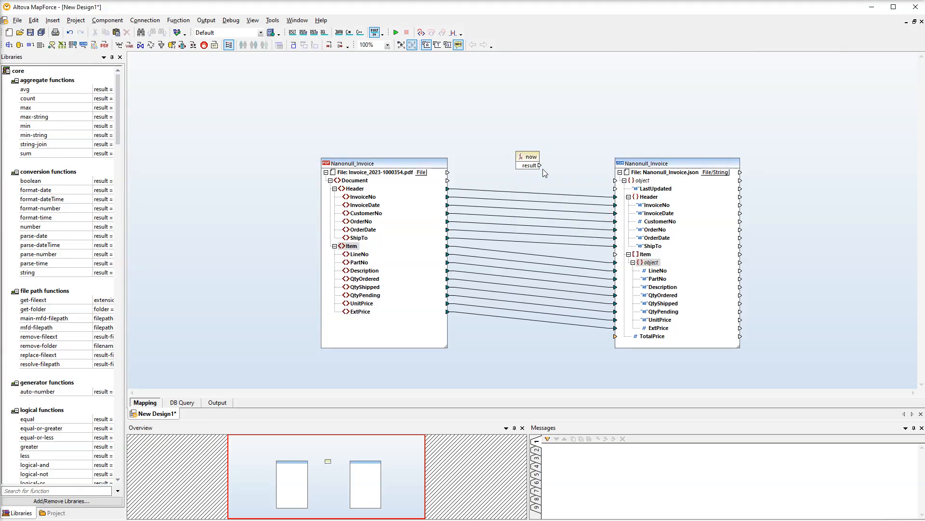
pyautogui.moveTo(540, 165); pyautogui.dragTo(615, 189)
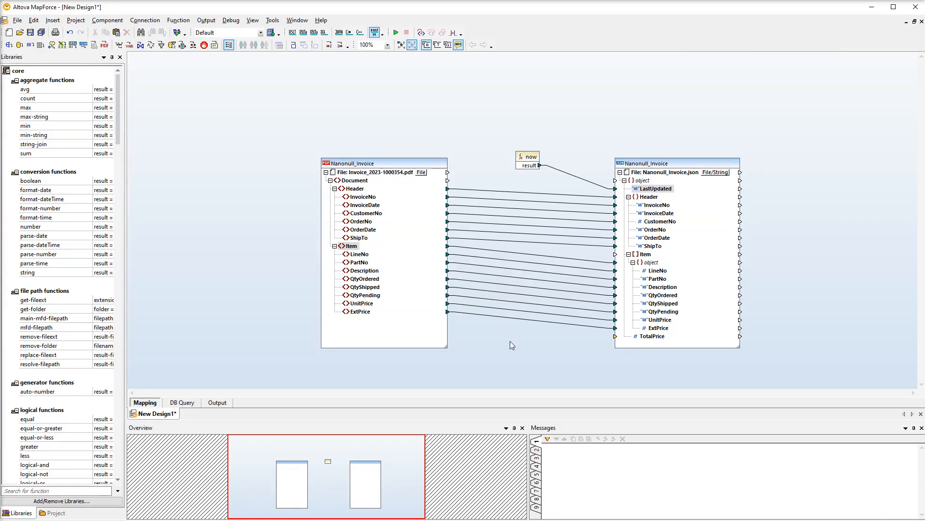
# Add a core.sum function that takes ExtPrice as its values and map its result to the JSON target's TotalPrice.
pyautogui.doubleClick(510, 340)
pyautogui.write('sum')
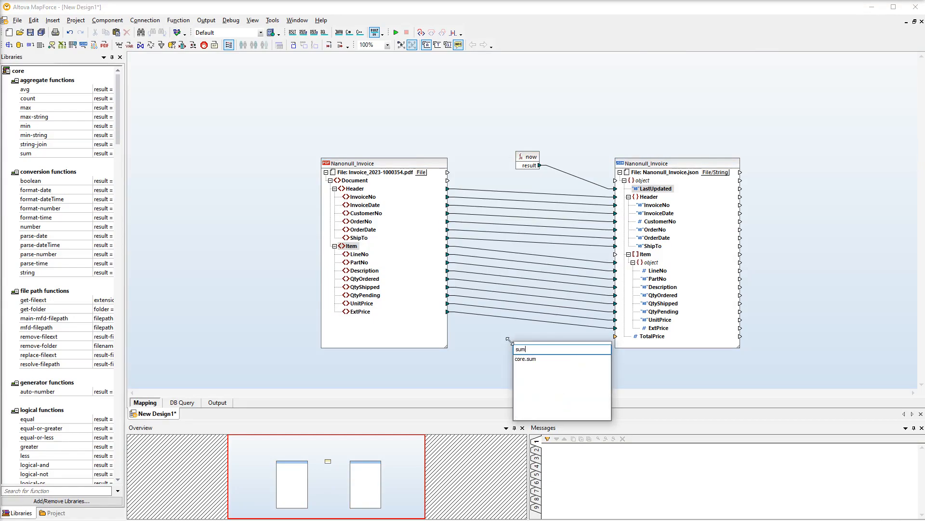
pyautogui.click(540, 359)
pyautogui.click(450, 315)
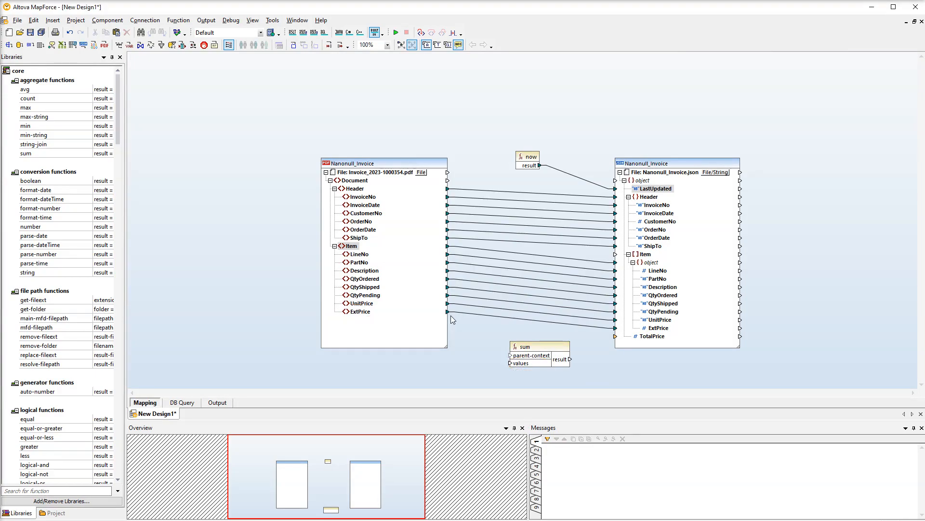
pyautogui.moveTo(448, 312); pyautogui.dragTo(511, 364)
pyautogui.click(576, 363)
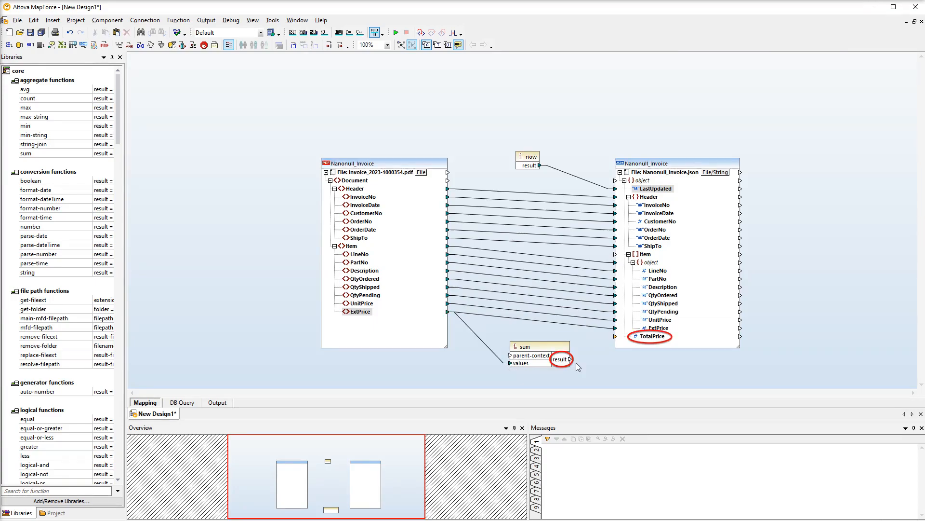
pyautogui.moveTo(571, 359); pyautogui.dragTo(615, 336)
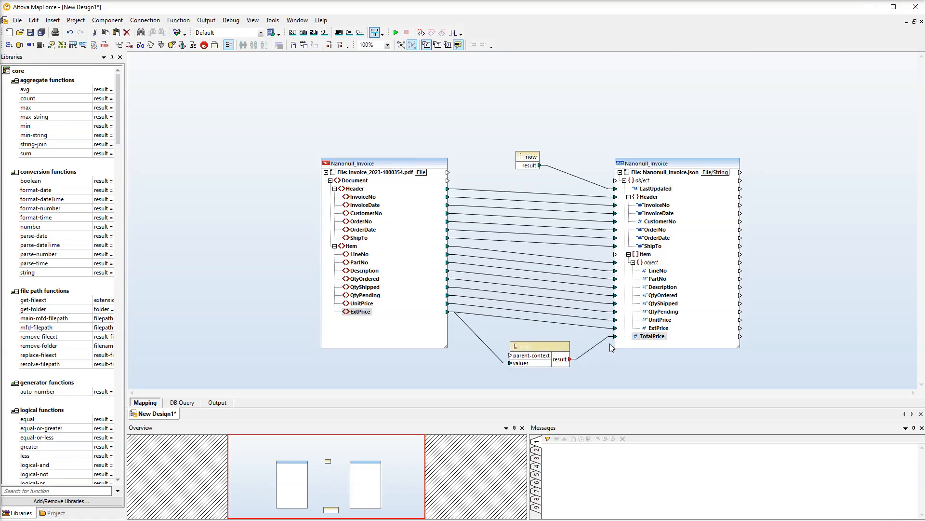
# Preview the JSON output generated by the mapping.
pyautogui.click(226, 404)
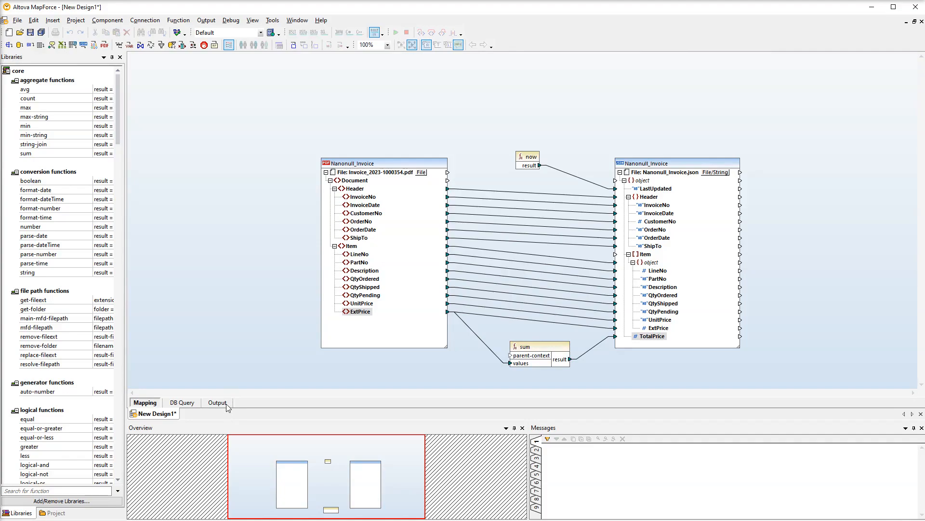